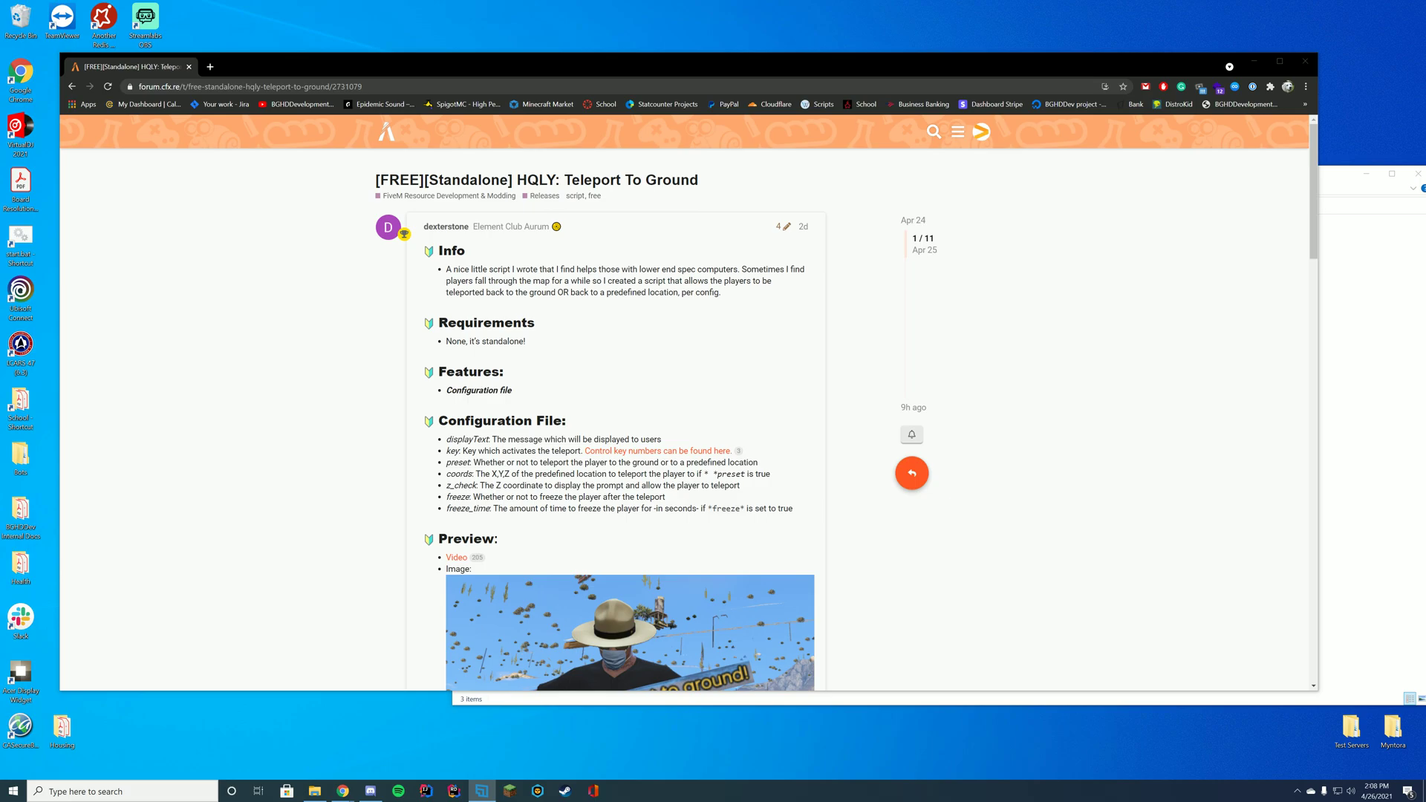
Follow the forum post's GitHub link and download the hqlyground repository as a ZIP.
scroll(750, 198, "down", 5)
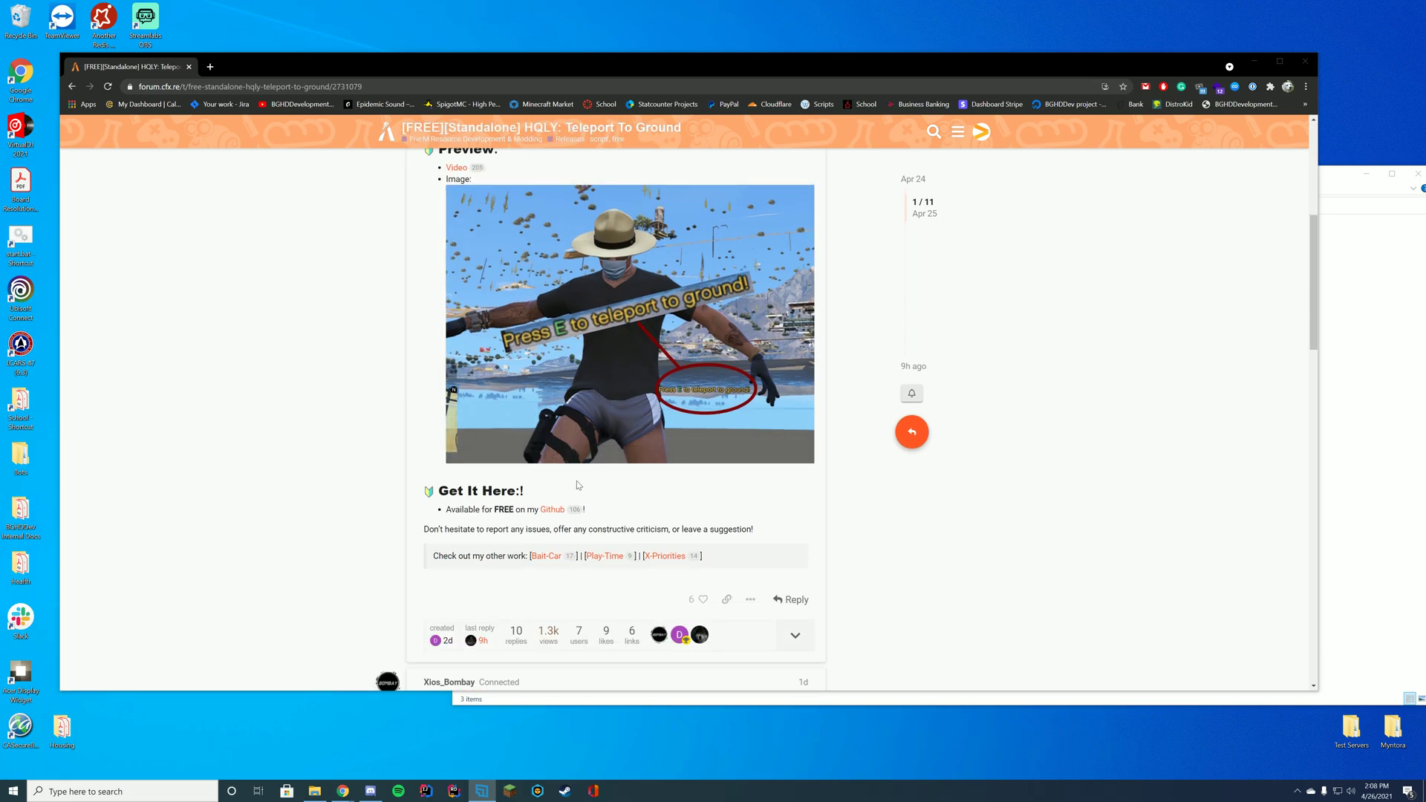
left_click(544, 511)
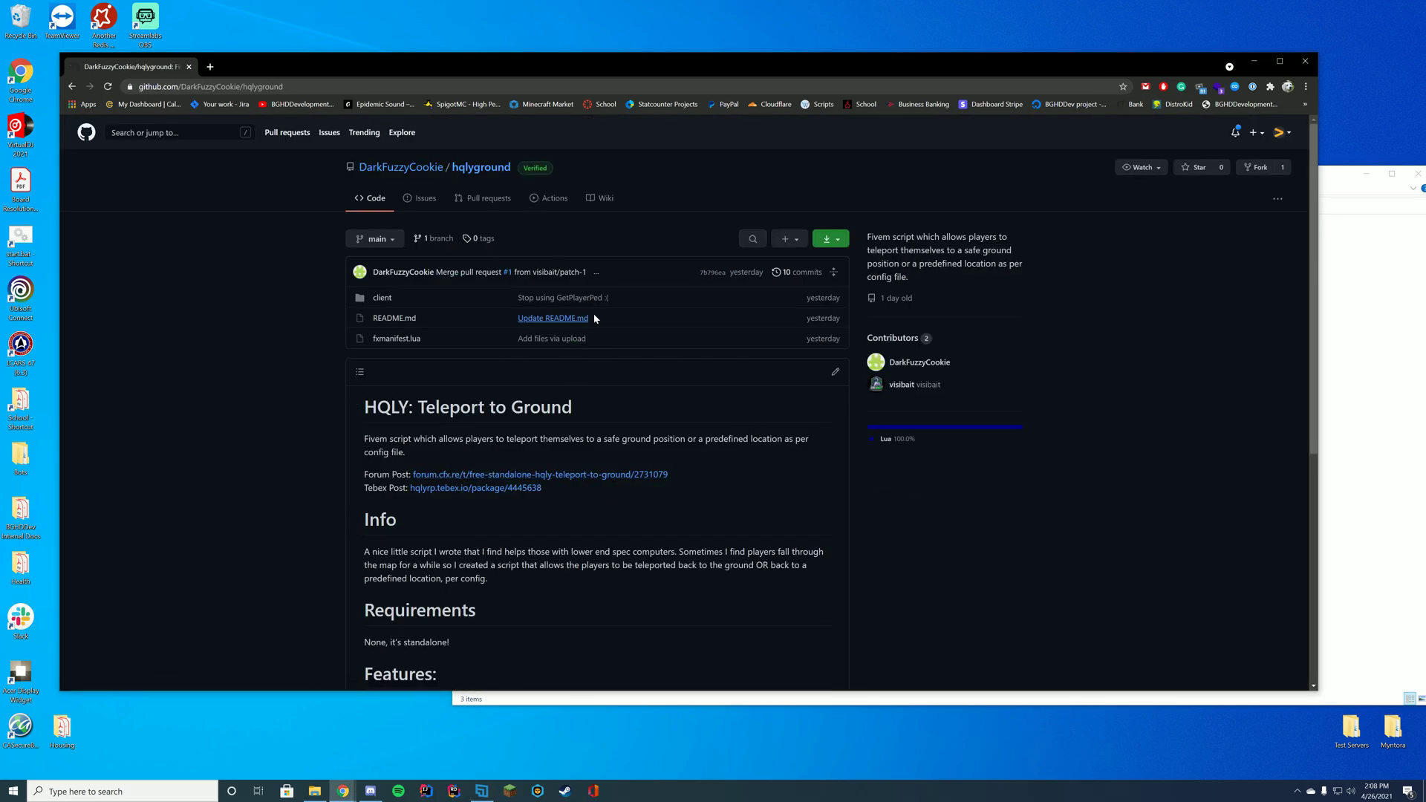
left_click(832, 242)
left_click(699, 388)
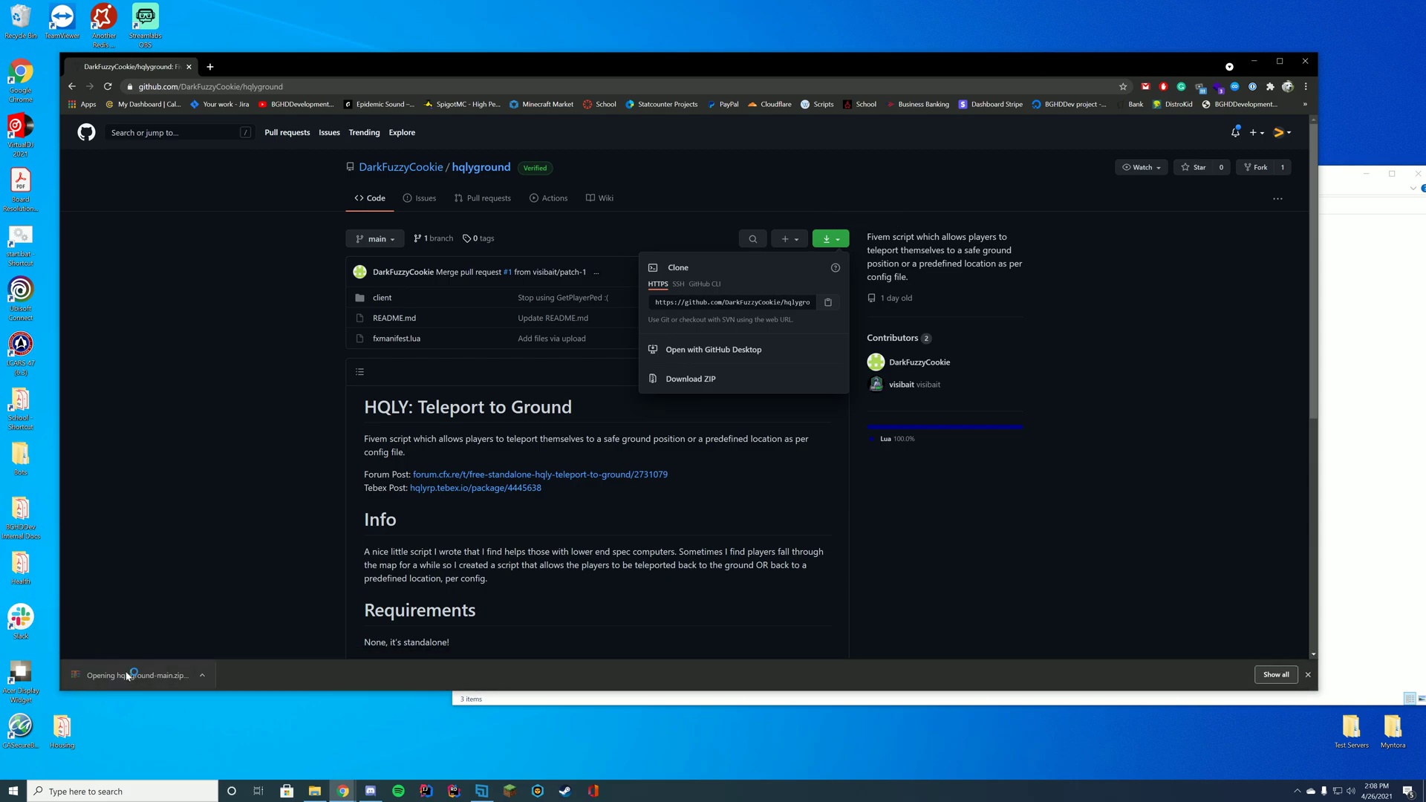
Bring up the downloaded hqlyground-main.zip alongside the FiveMServer folder and check the contents of its hqlyground-main folder.
key("alt+Tab")
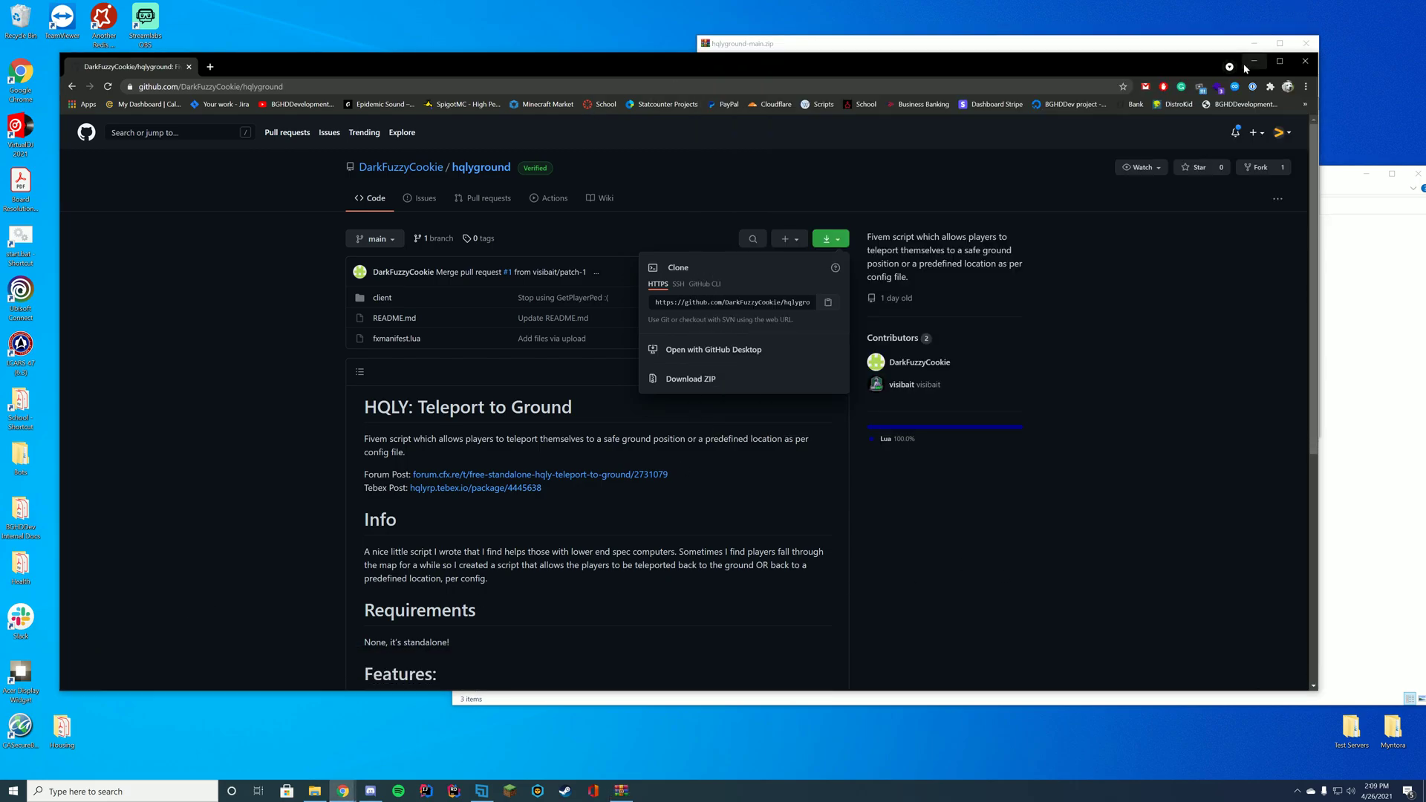
left_click(1233, 64)
left_click_drag(594, 174, 233, 238)
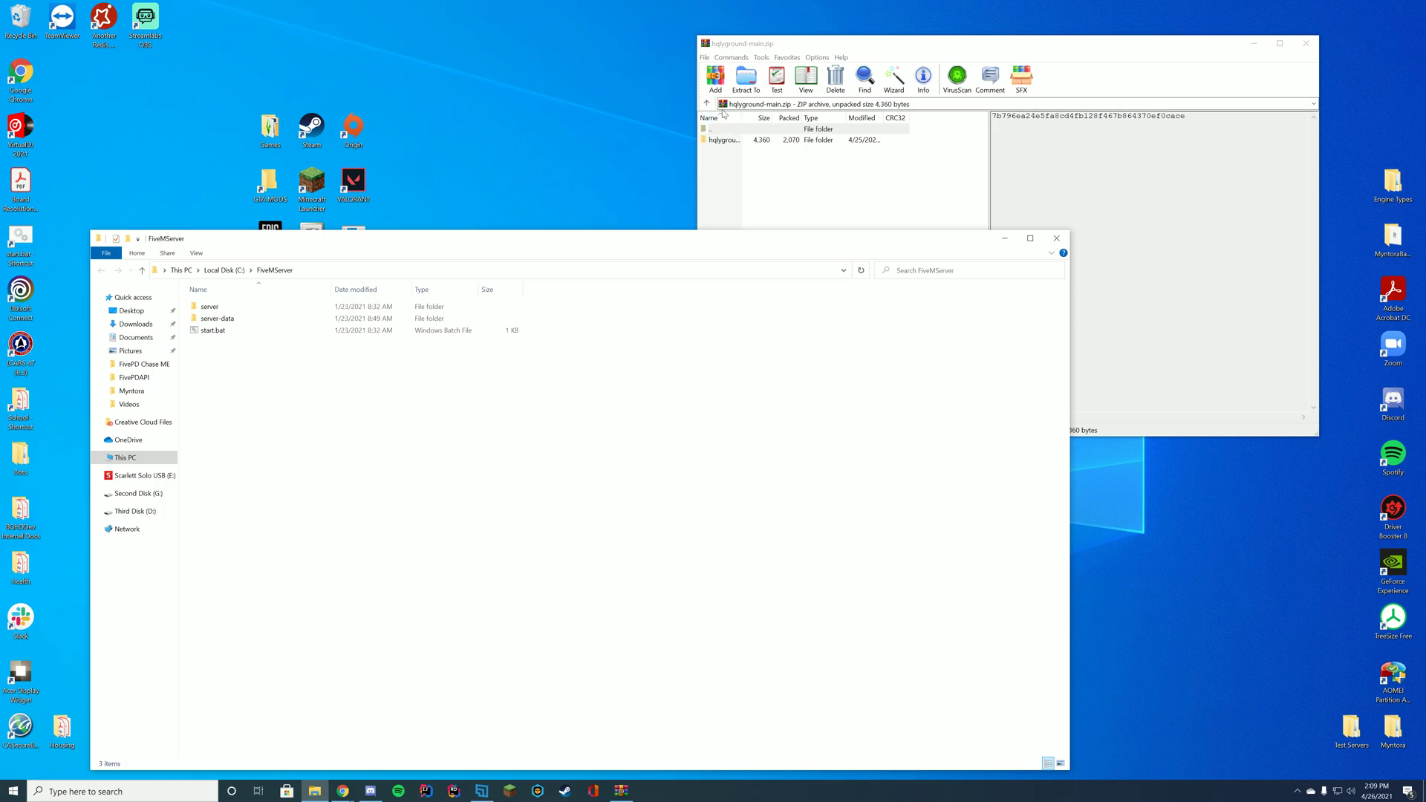
double_click(724, 141)
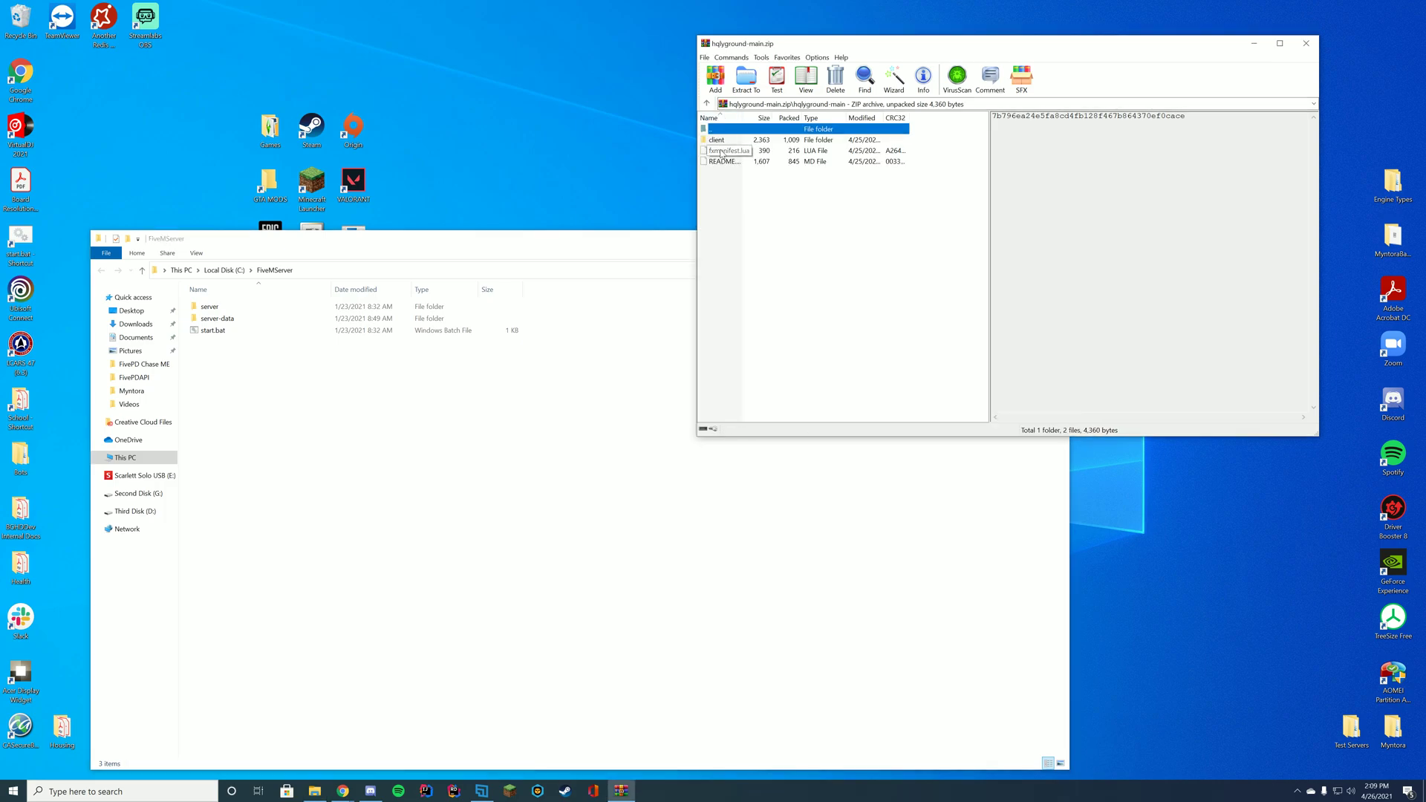
double_click(726, 130)
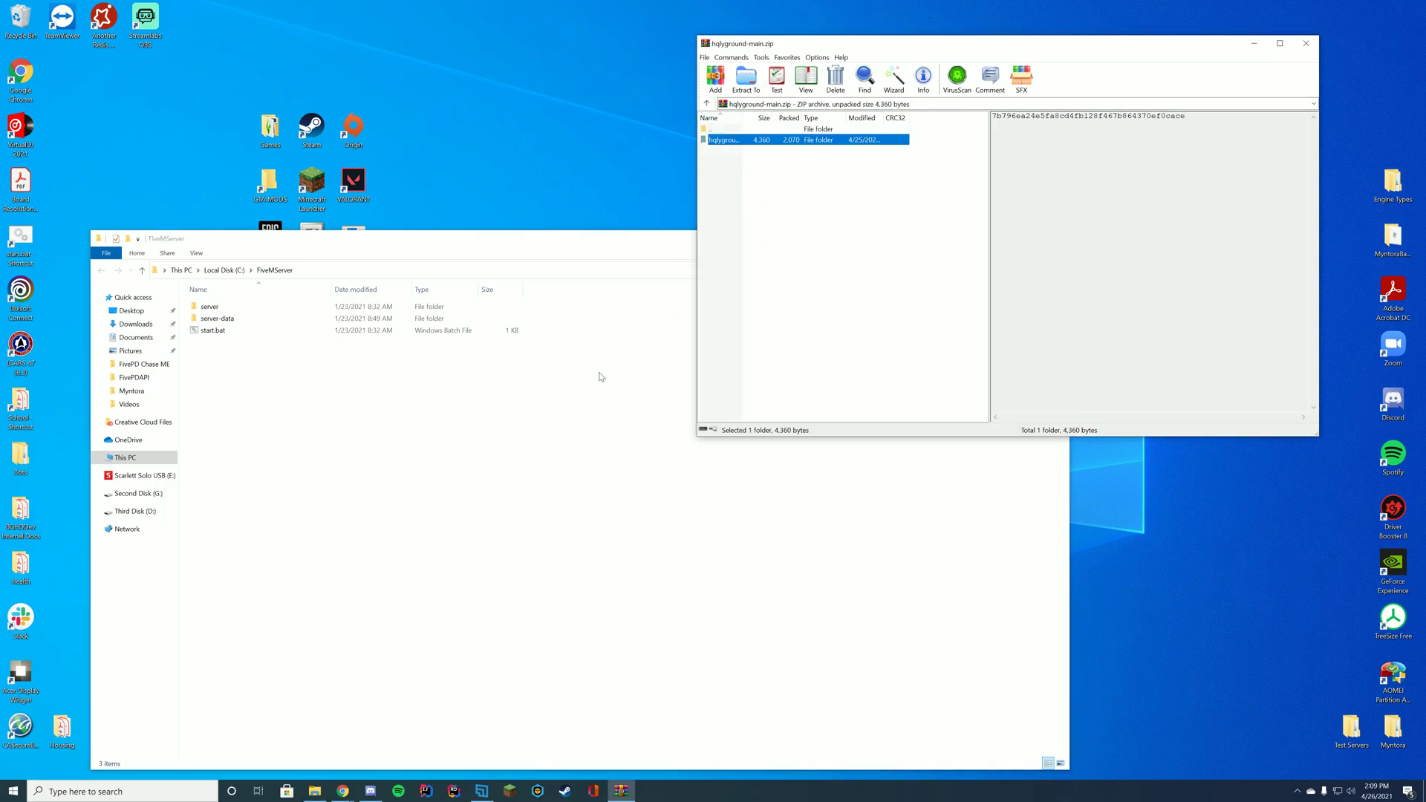
Extract the hqlyground-main folder from the archive into server-data\resources and close the archive.
double_click(218, 319)
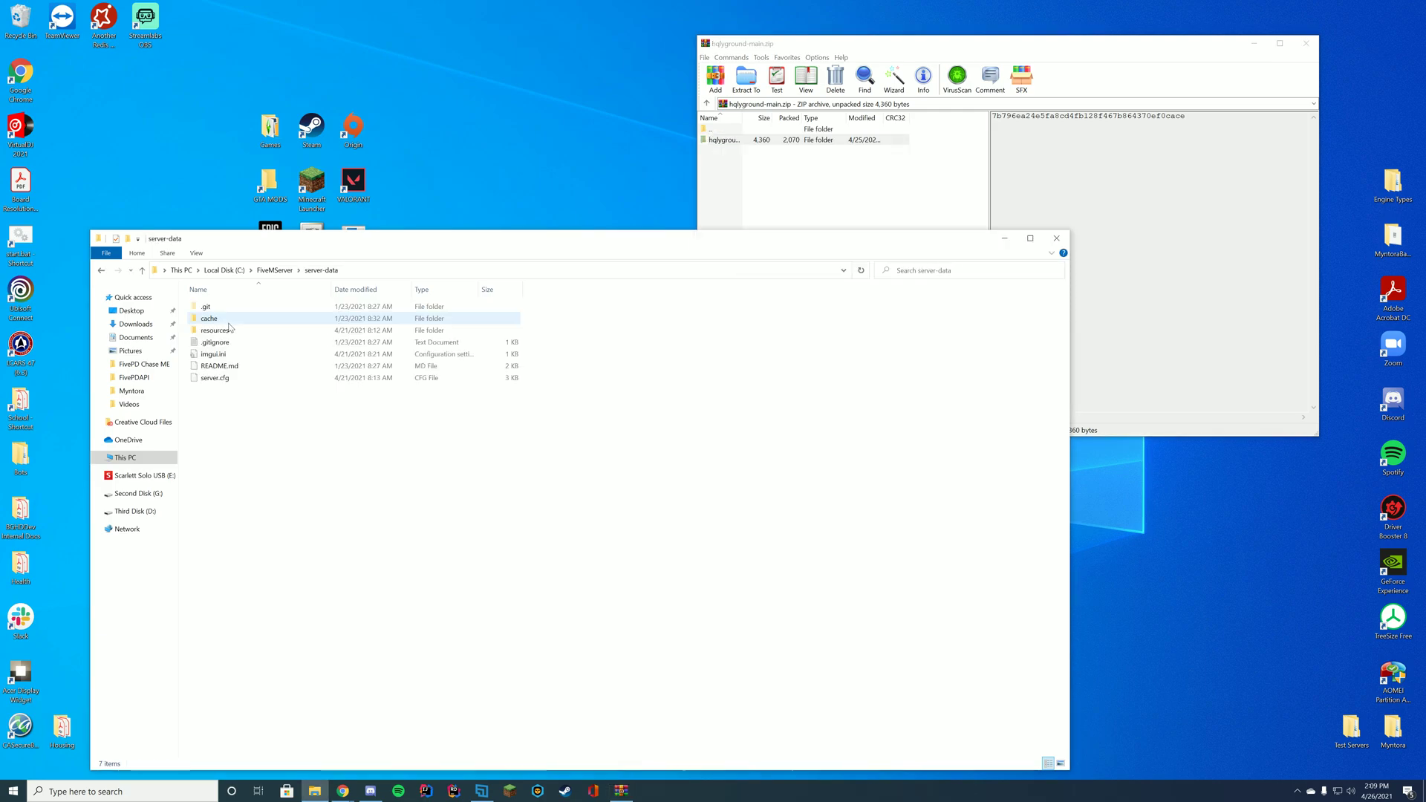
double_click(223, 331)
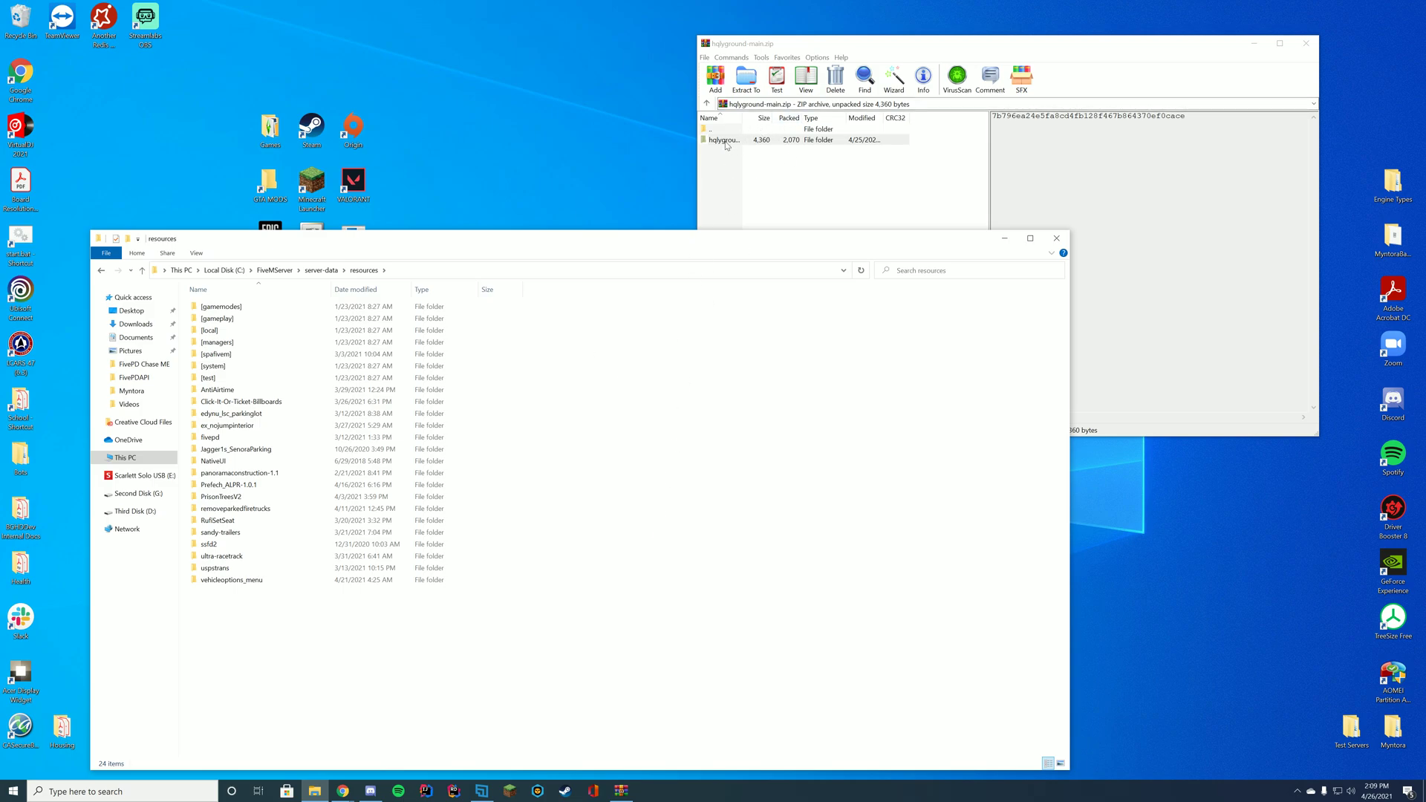
left_click_drag(728, 145, 320, 646)
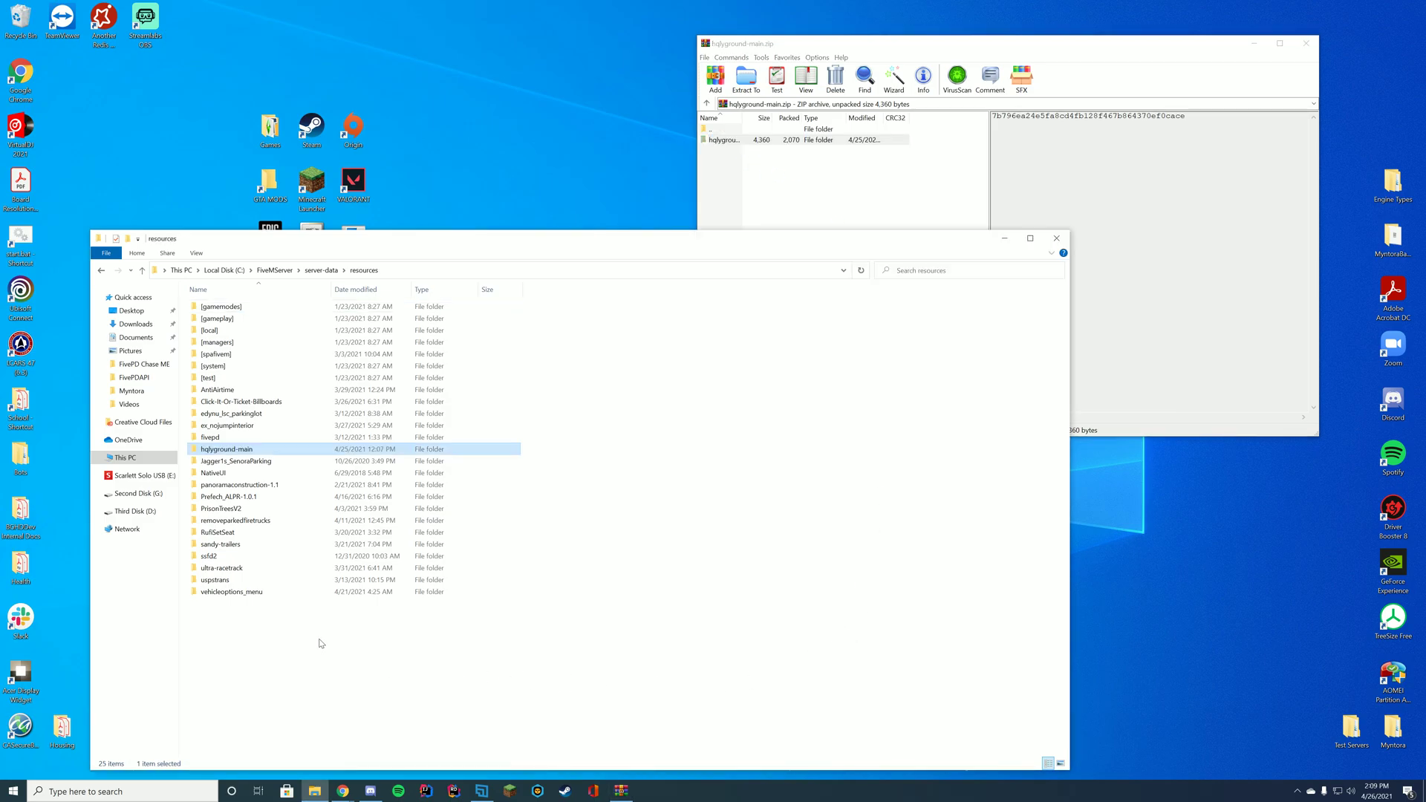
left_click(1306, 43)
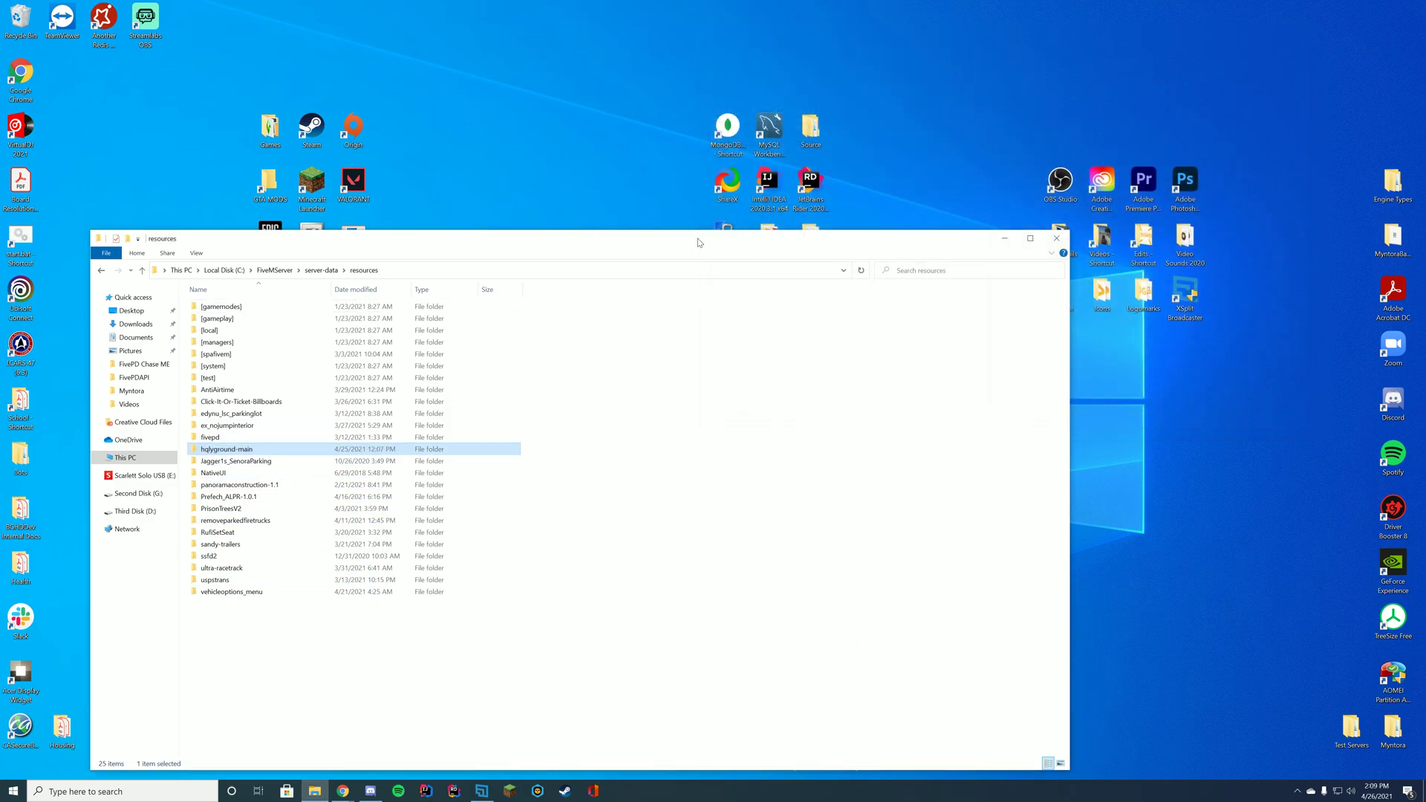
Rename the extracted hqlyground-main folder to hqlyground and copy the new name.
left_click_drag(694, 246, 769, 106)
right_click(300, 307)
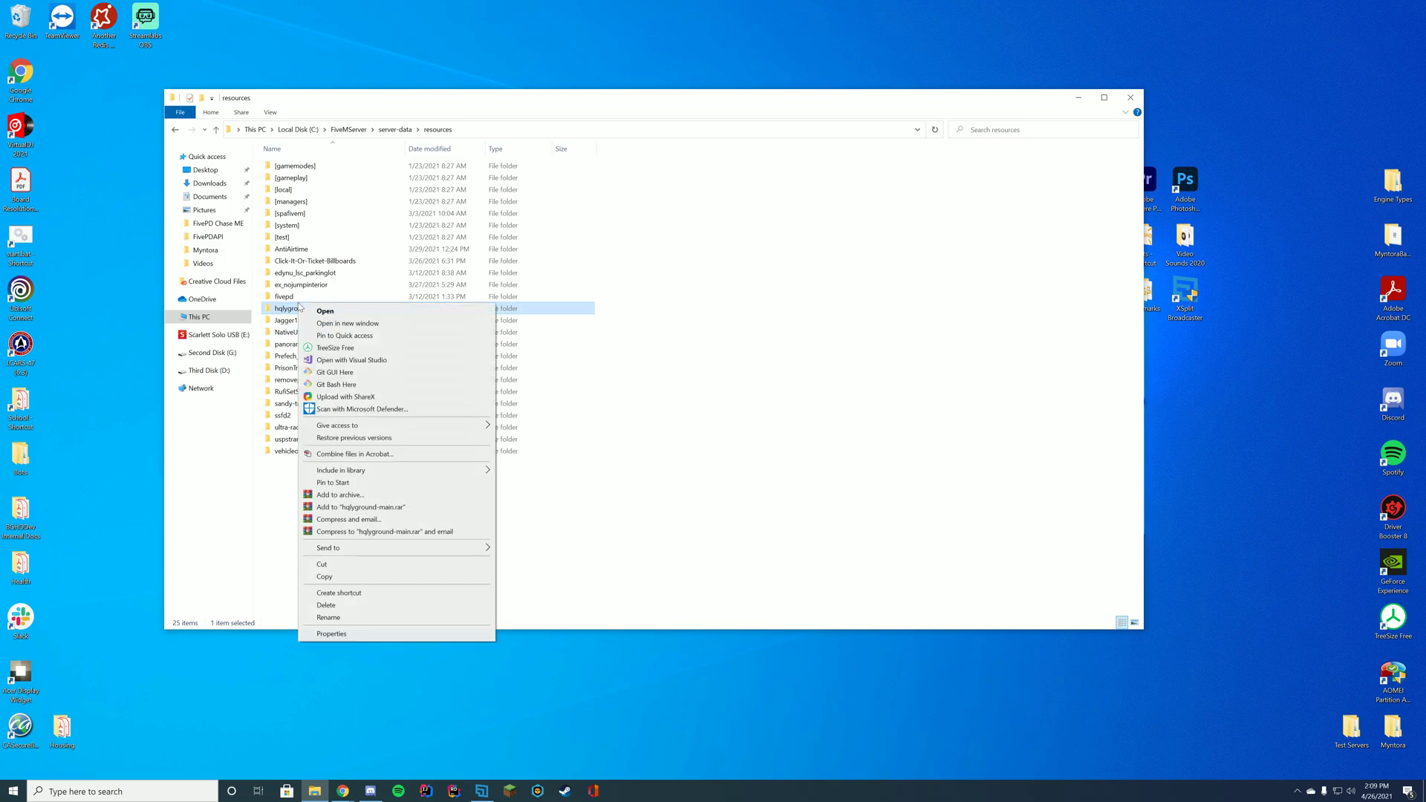
left_click(328, 617)
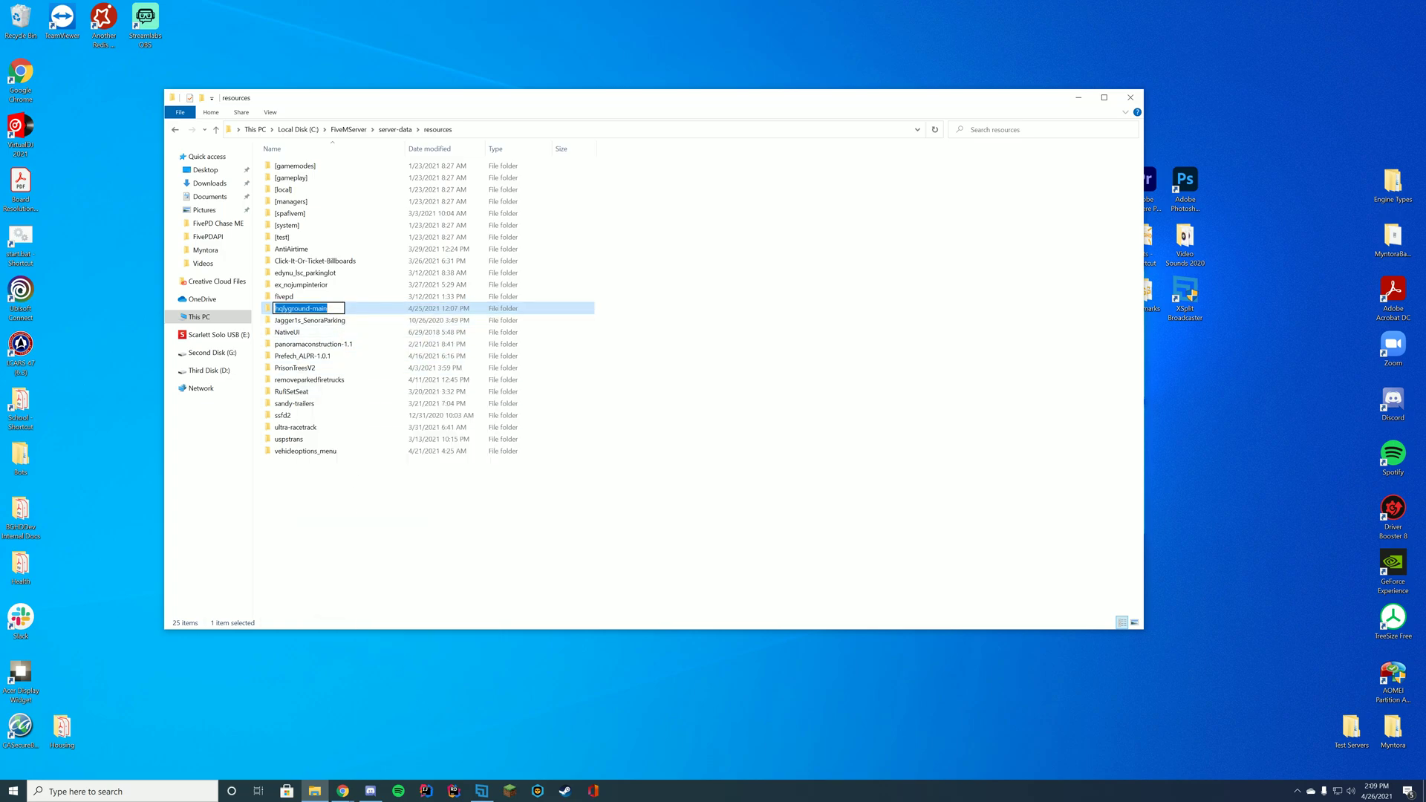
key("End")
key("shift+Left")
key("shift+Left")
key("shift+Left")
key("shift+Left")
key("BackSpace")
key("ctrl+a")
right_click(320, 311)
left_click(331, 341)
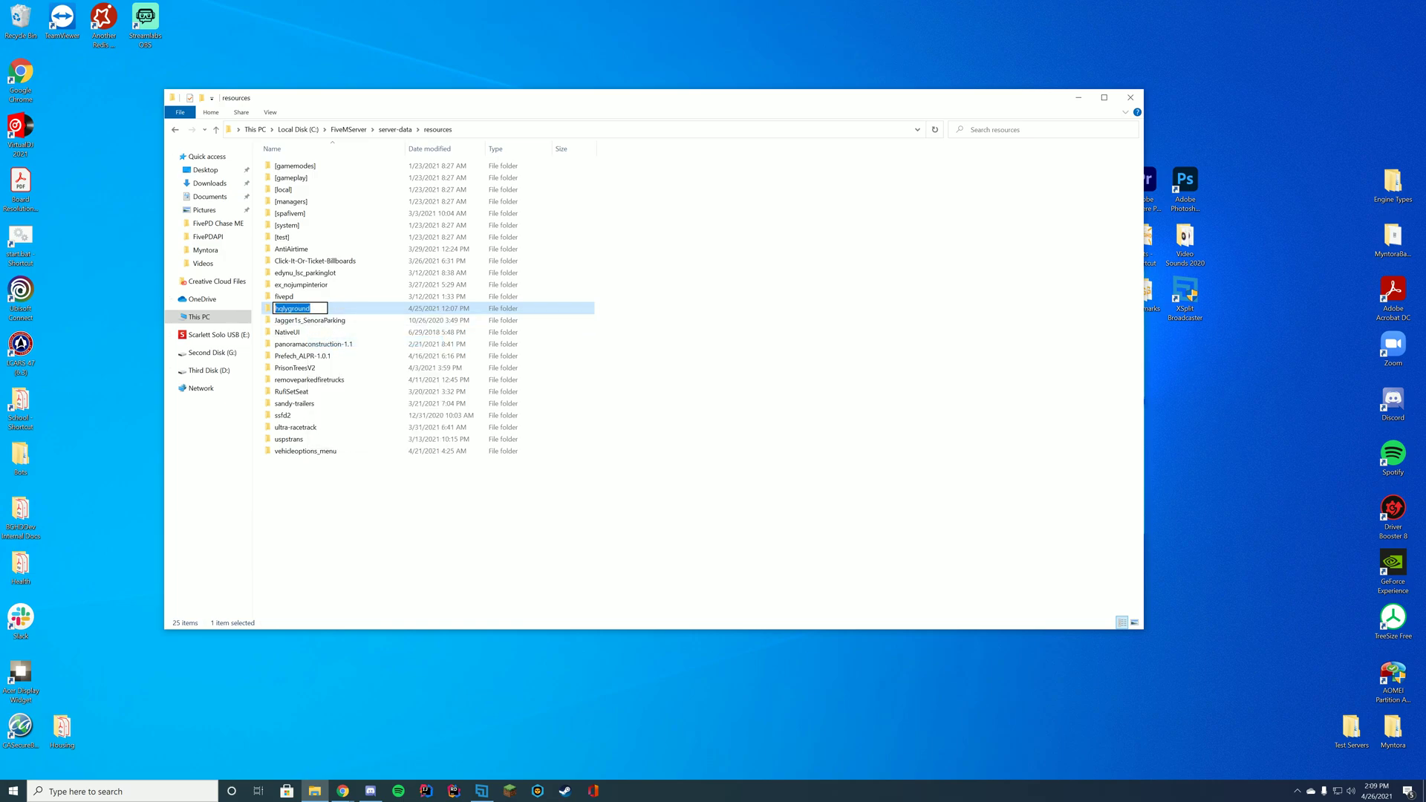
left_click(675, 299)
Open config.lua from the hqlyground resource's client folder in Notepad++.
double_click(317, 310)
double_click(291, 165)
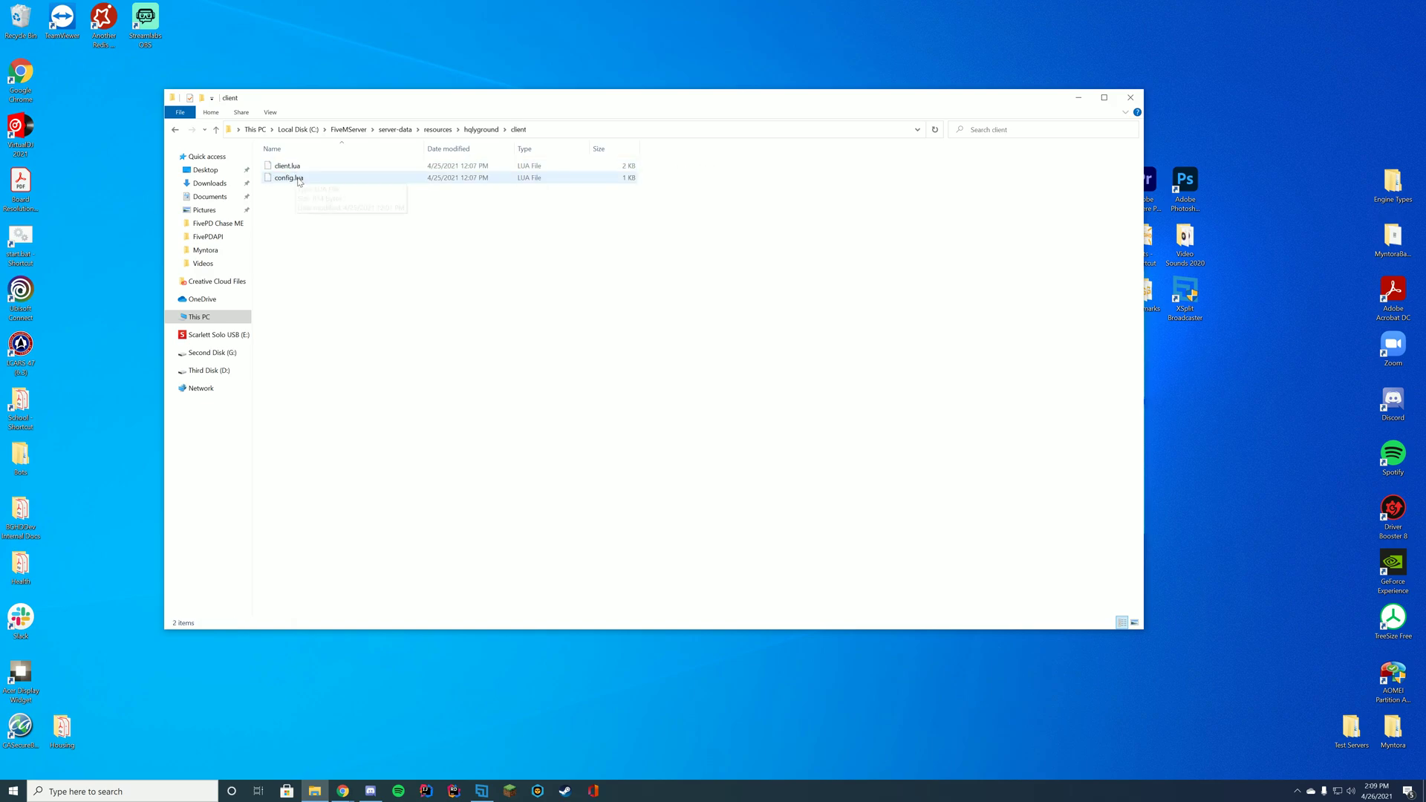
right_click(287, 178)
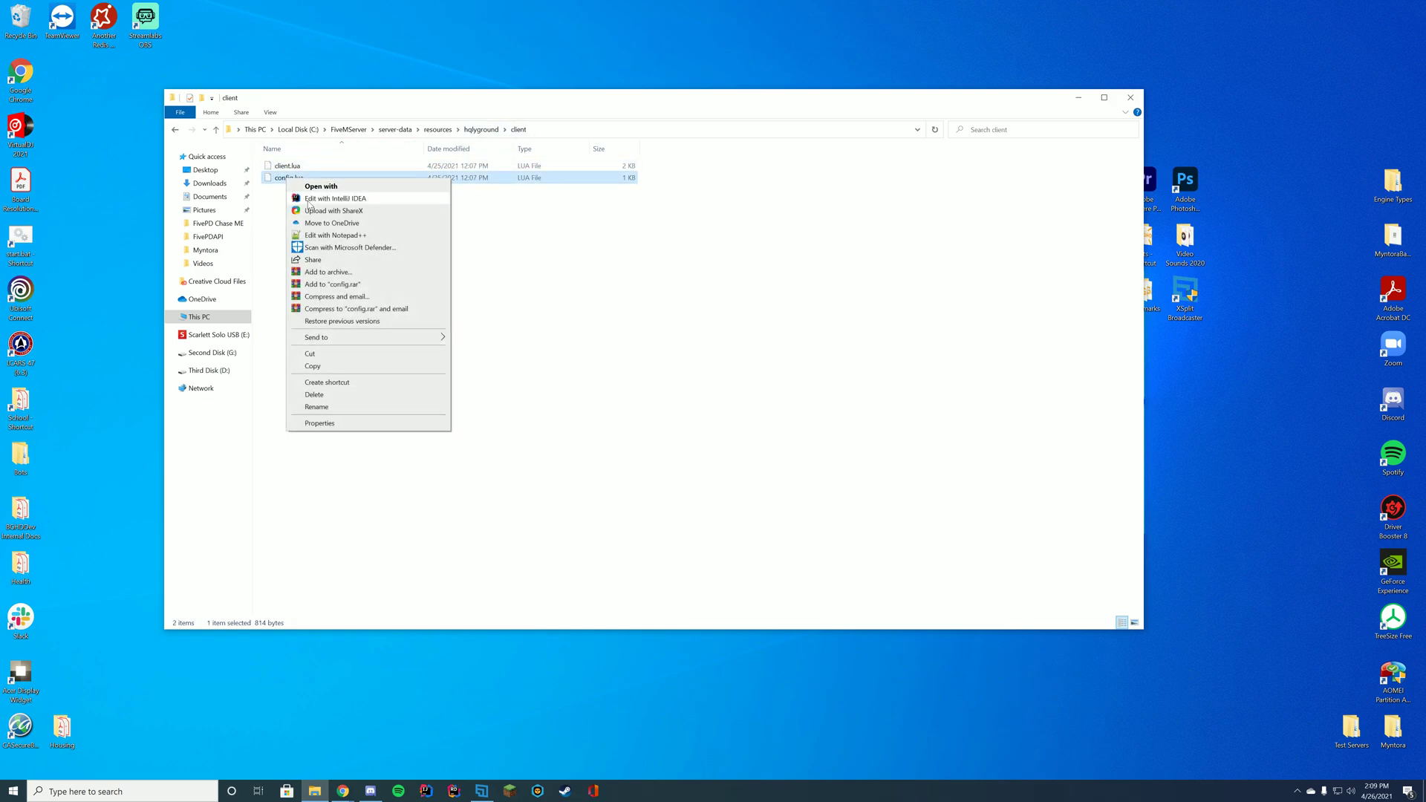
left_click(334, 235)
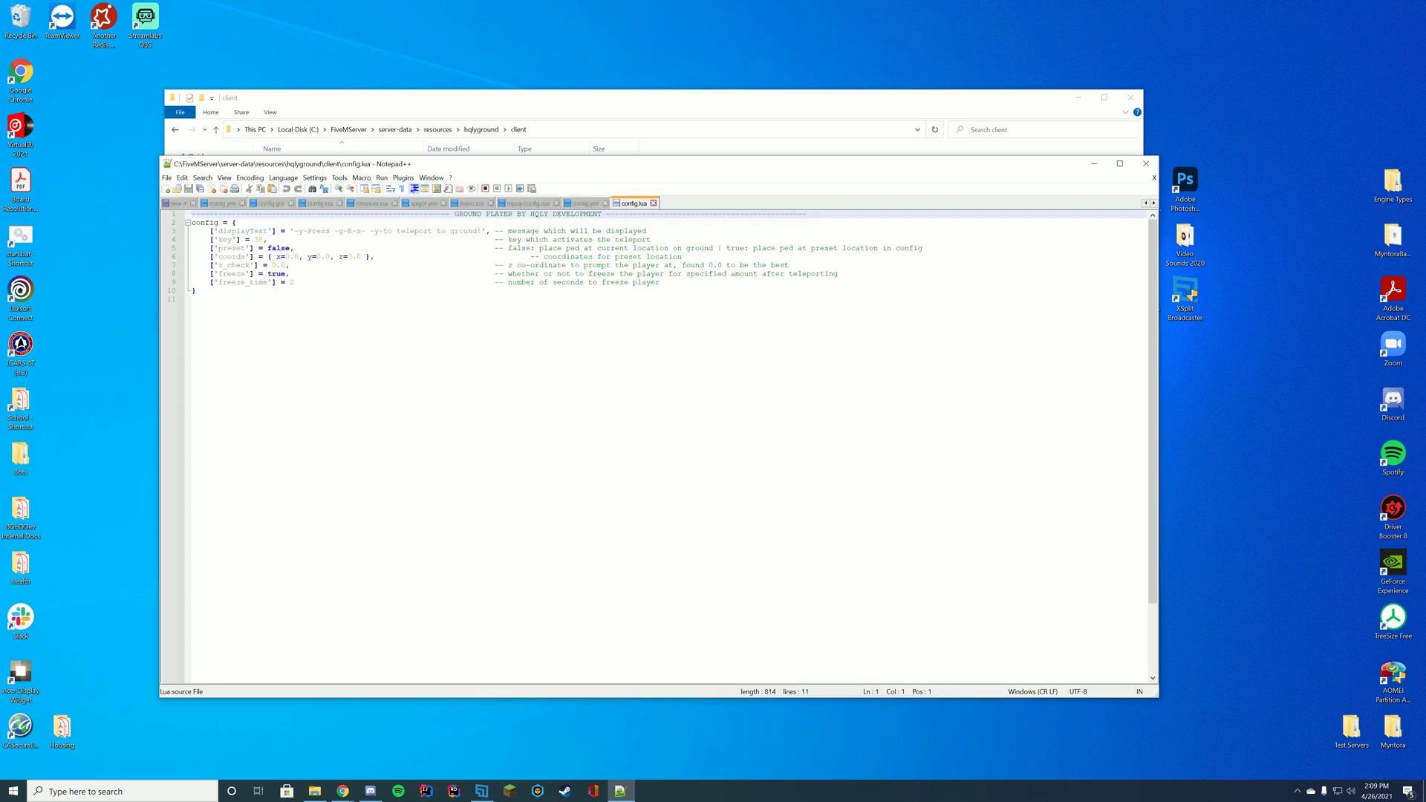
Review the displayText, key, preset, coords, z_check, freeze and freeze_time settings in config.lua and close the editor.
left_click(347, 232)
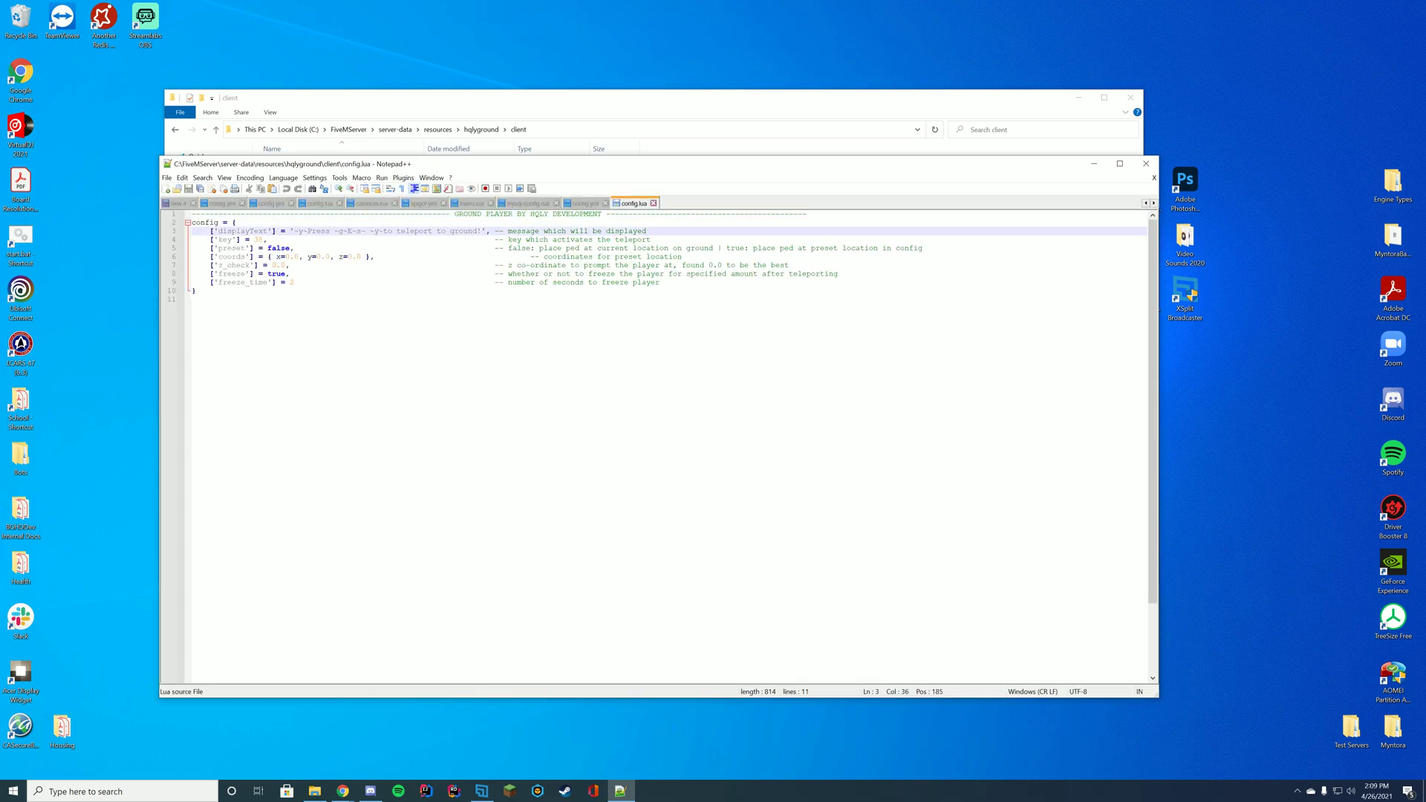
key("Down")
key("Up")
left_click(352, 240)
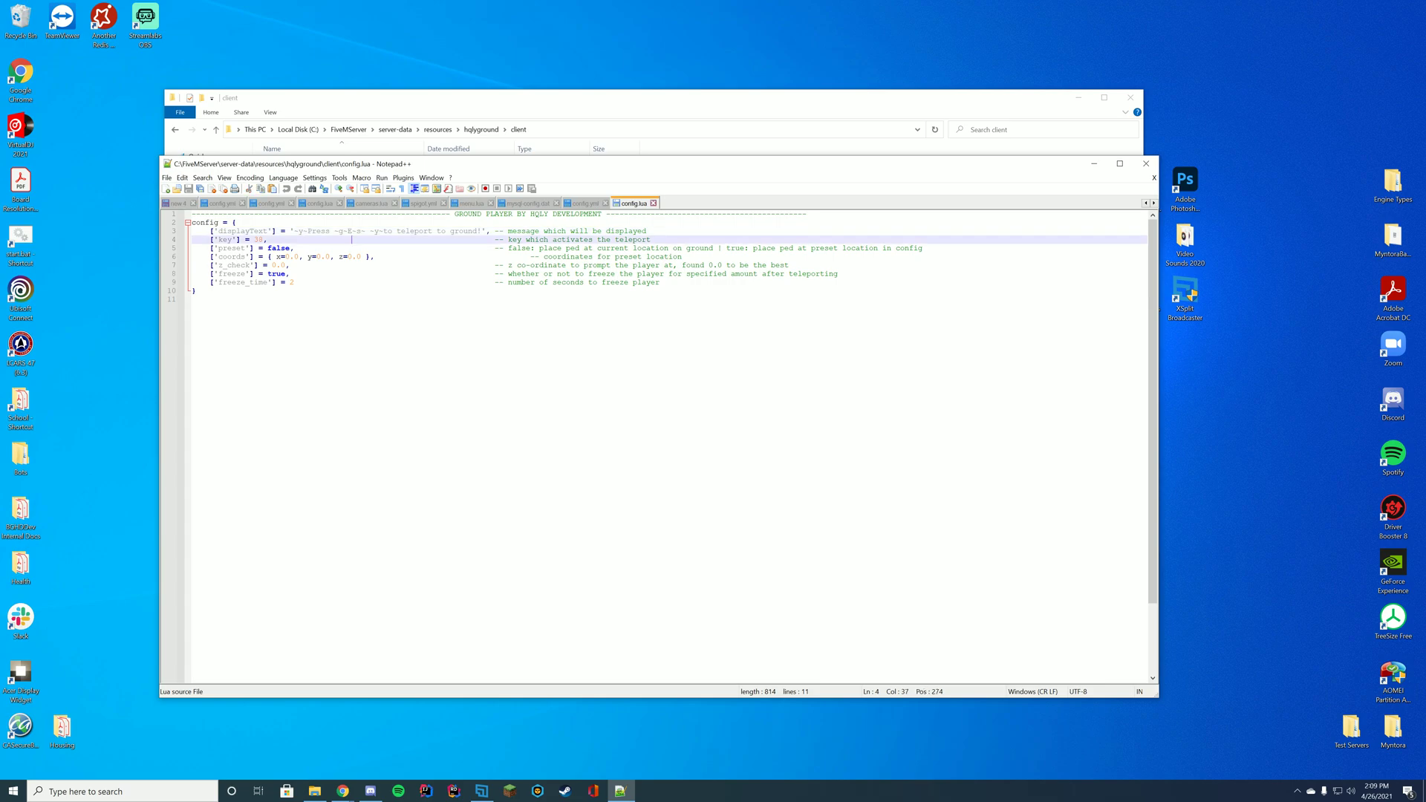
left_click(290, 248)
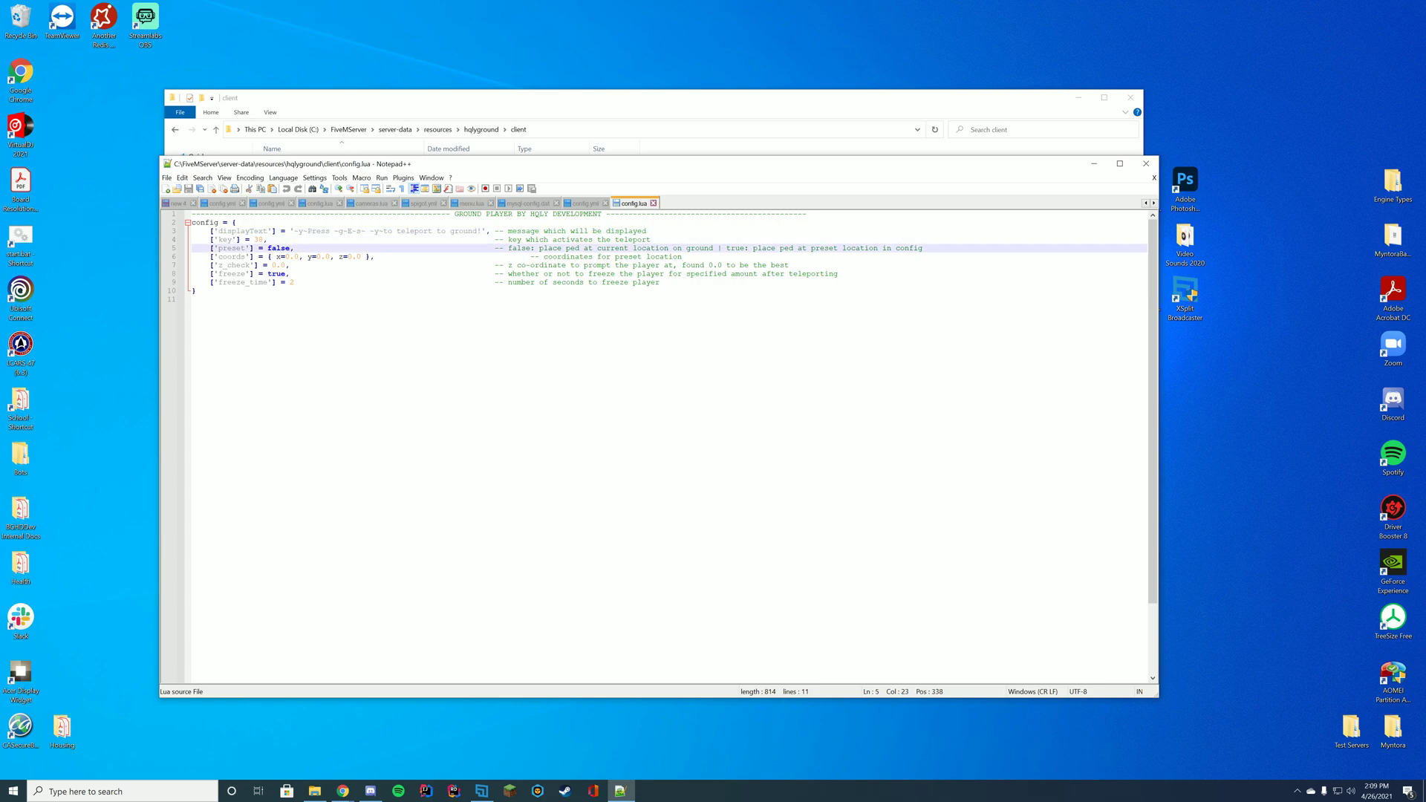
left_click(370, 257)
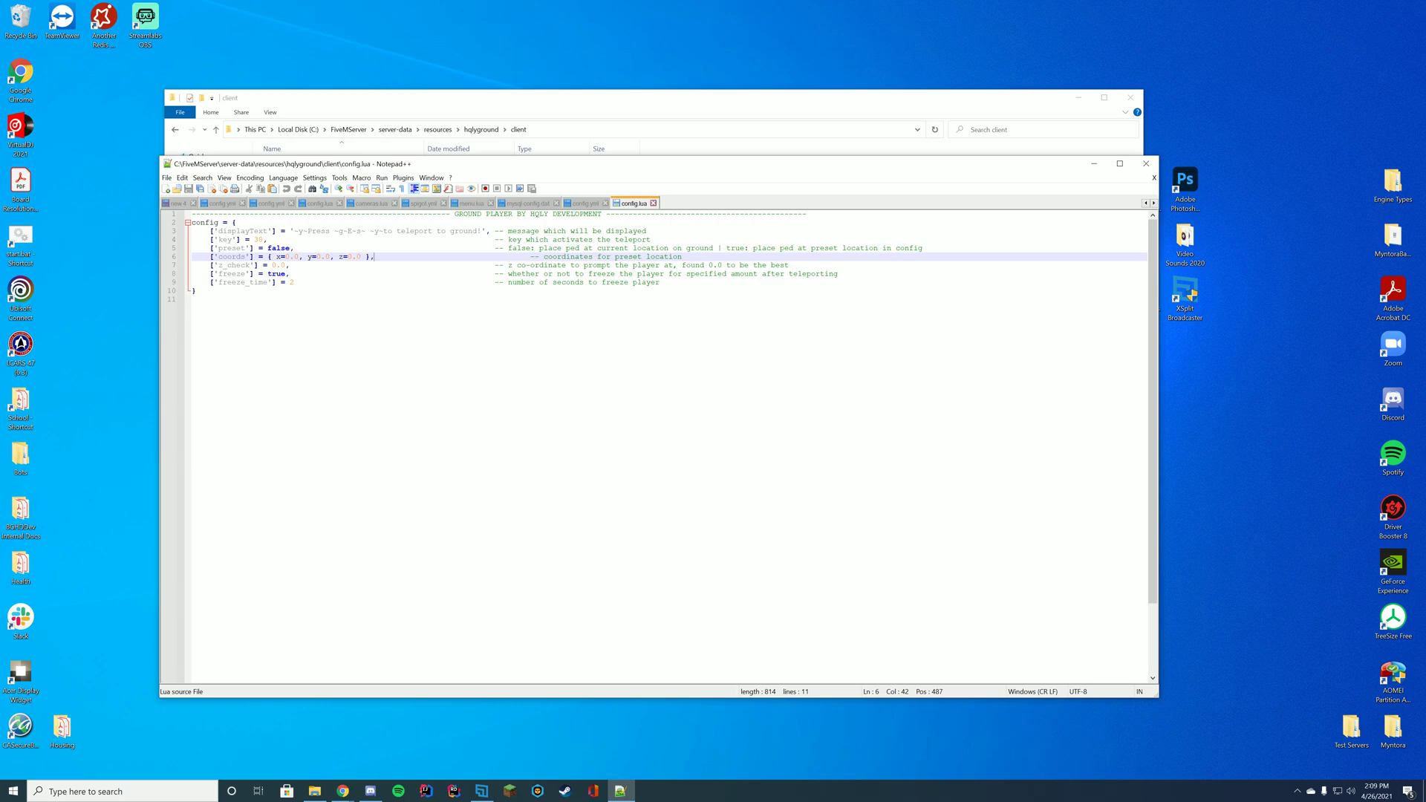
left_click(333, 265)
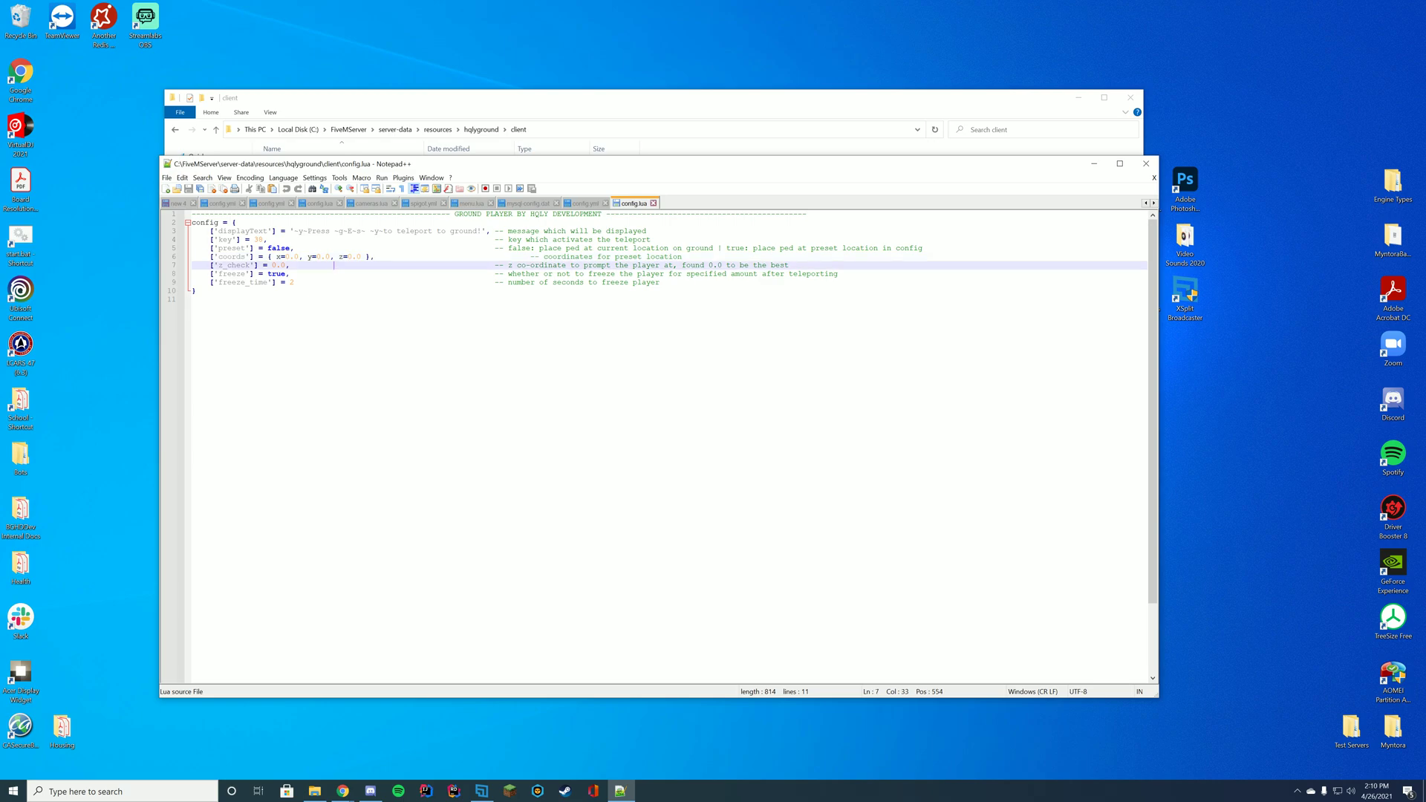
key("Down")
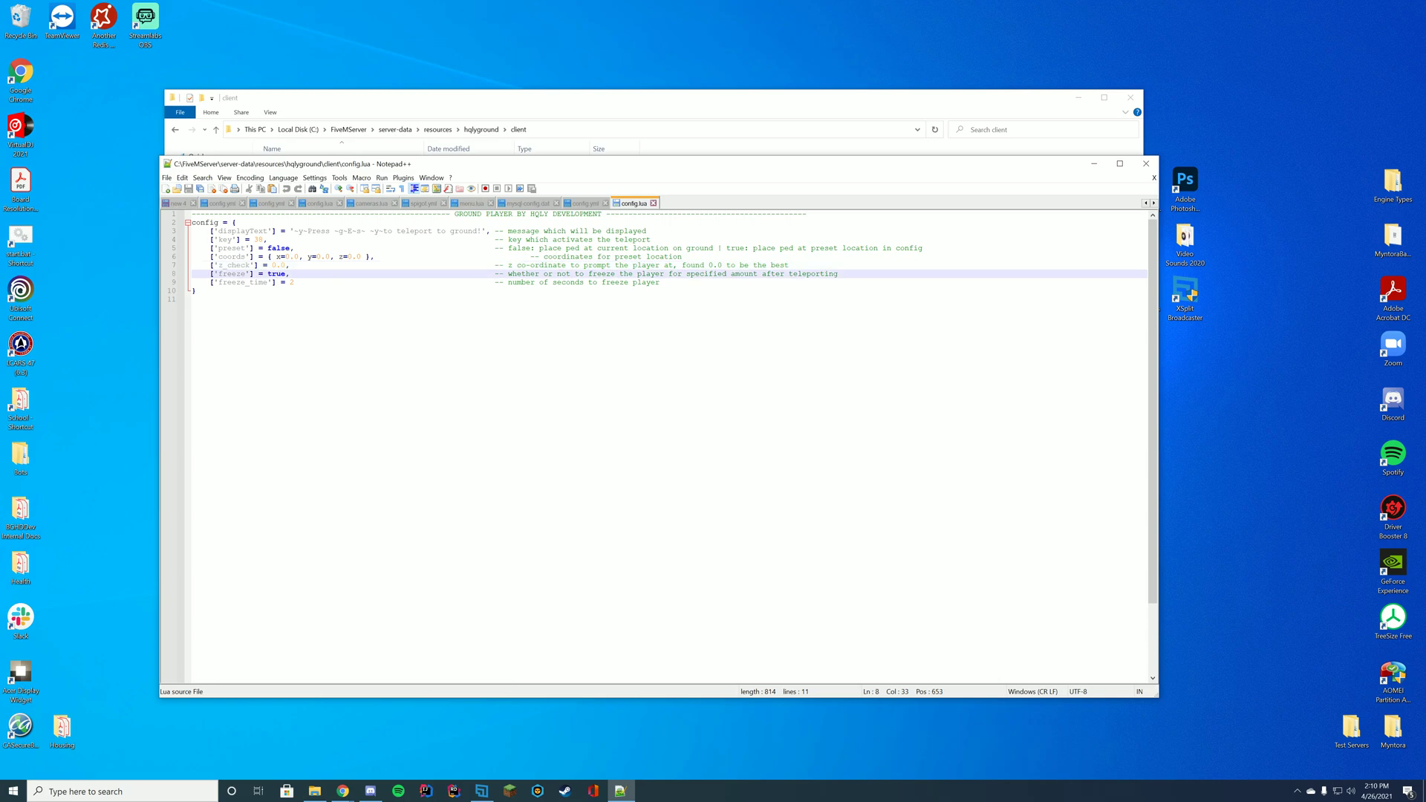
key("Down")
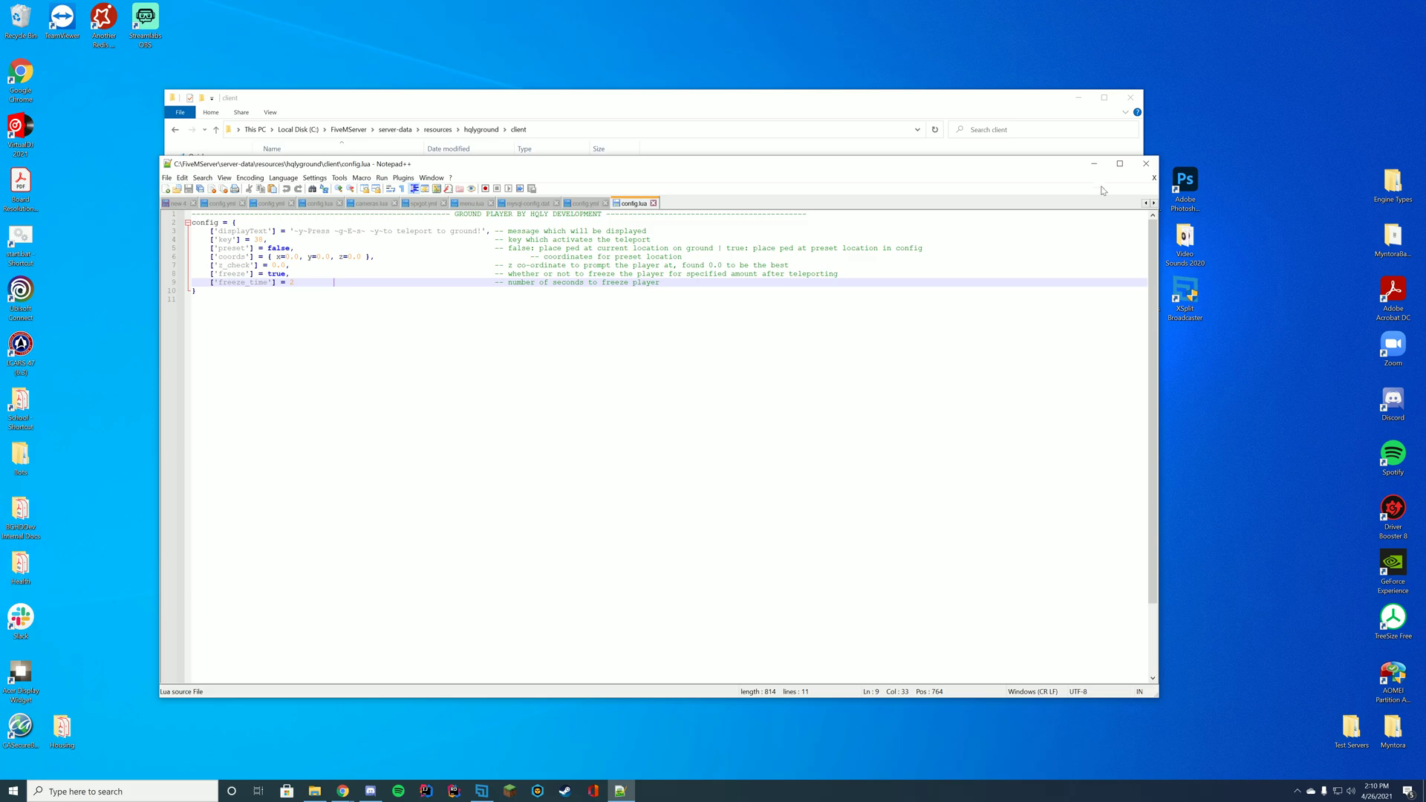
left_click(1146, 164)
Add the line "ensure hqlyground" below "ensure vehicleoptions_menu" in server-data's server.cfg, saving and closing the file.
left_click(438, 129)
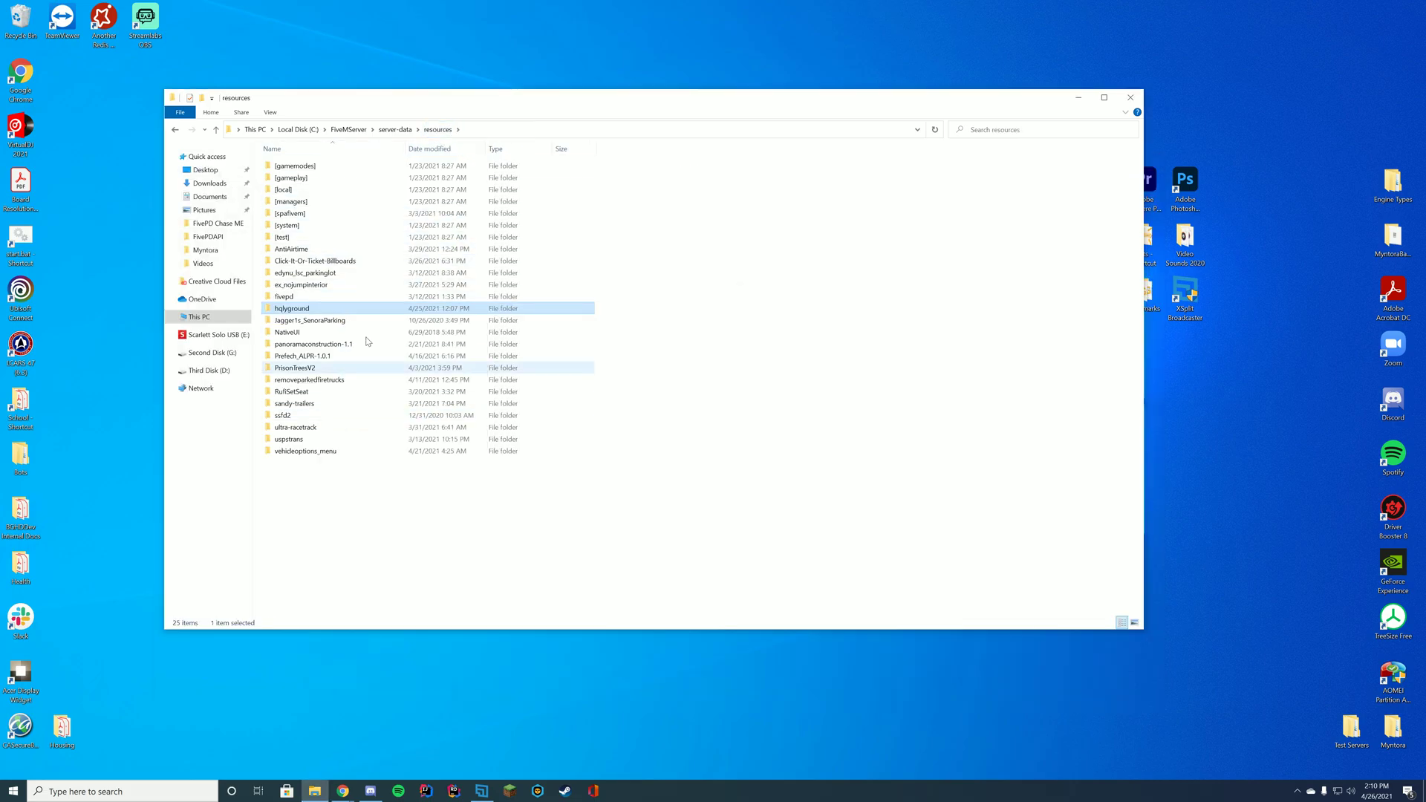
left_click(401, 130)
right_click(285, 239)
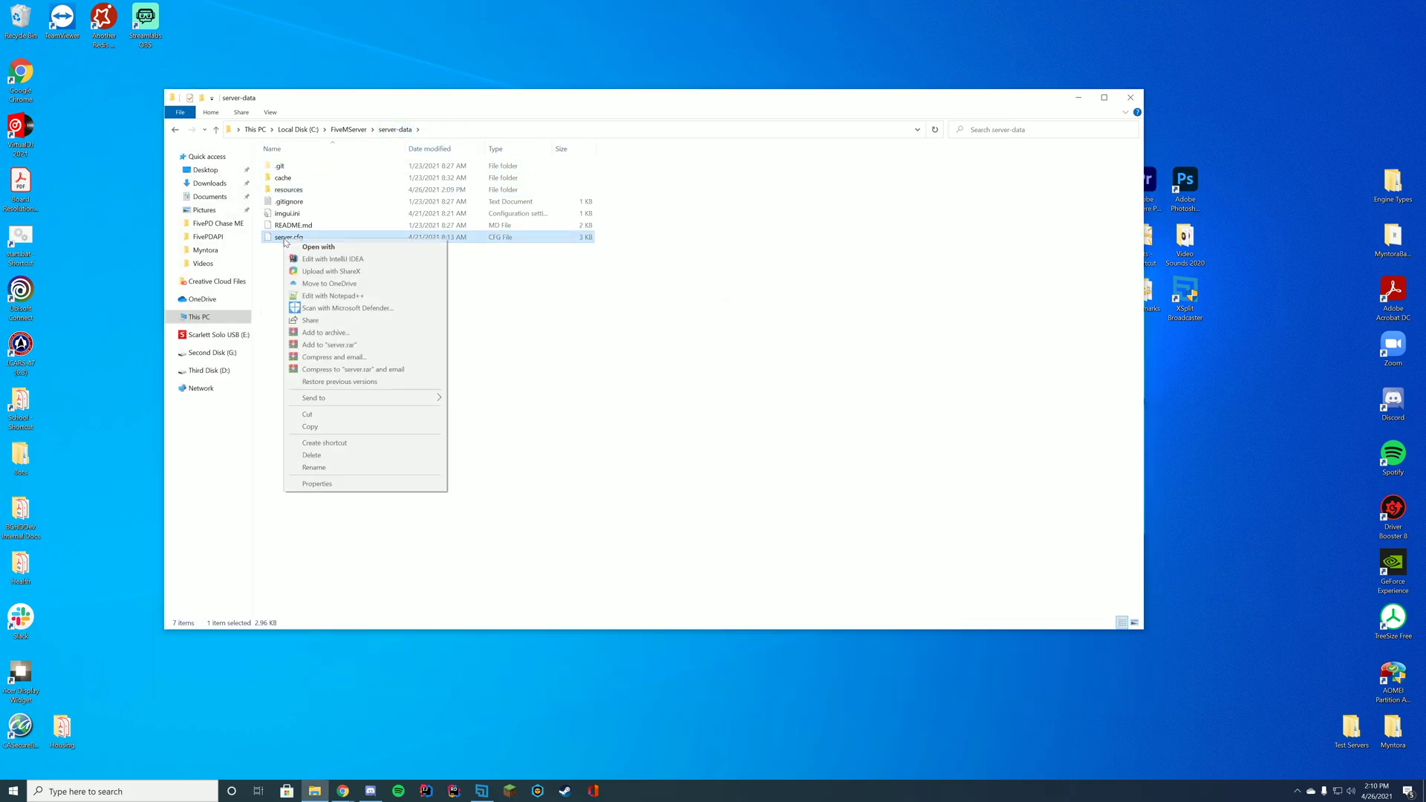
left_click(332, 296)
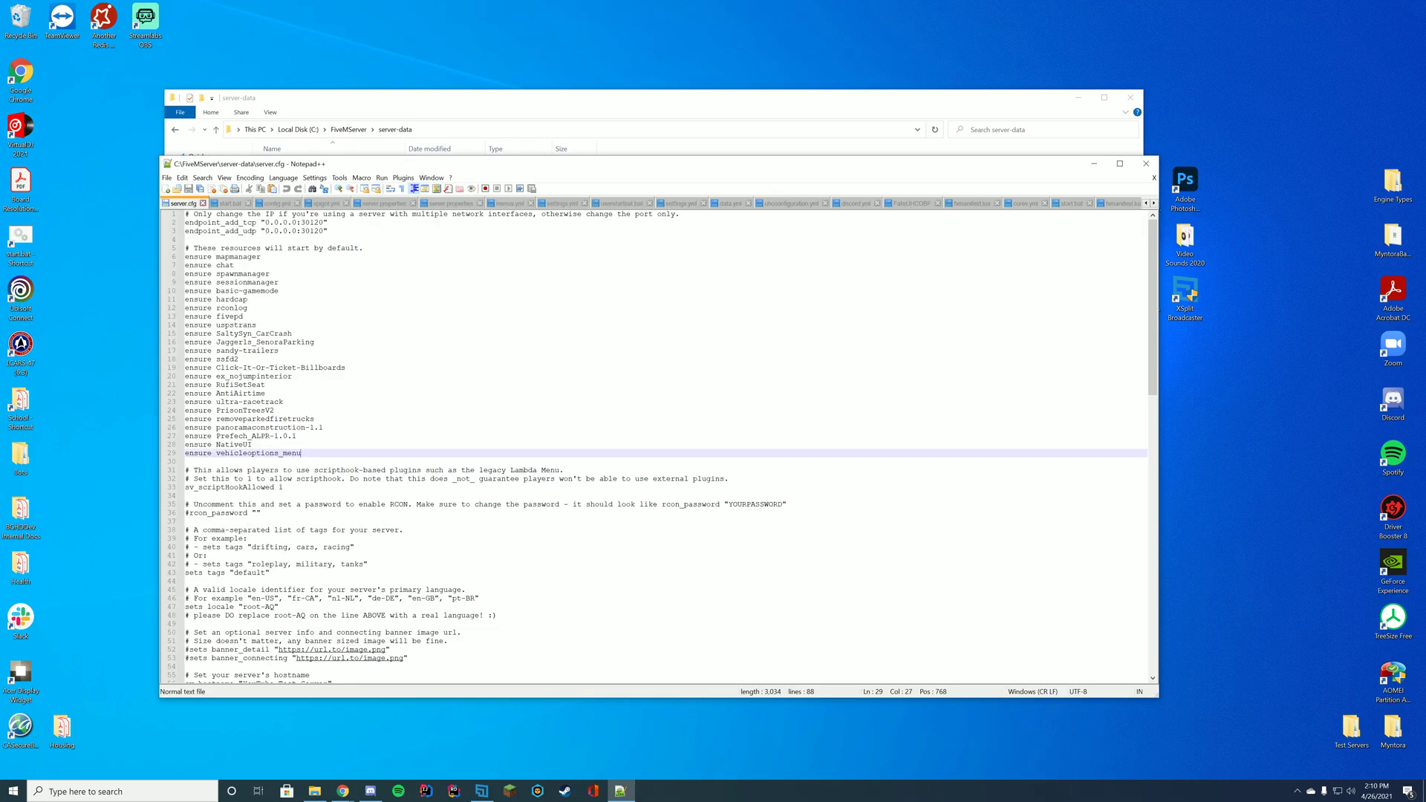
key("Return")
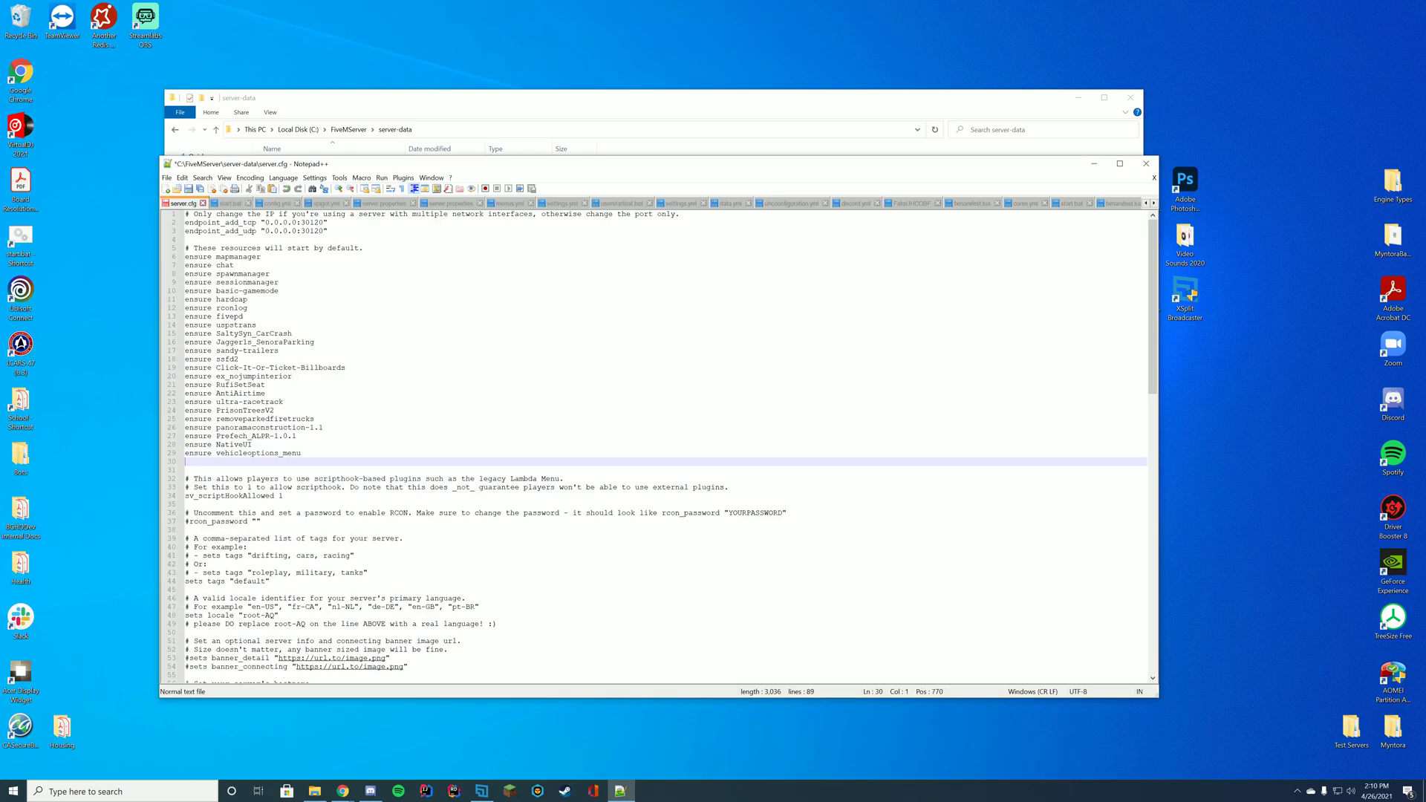
type("ensure hqlyground")
key("ctrl+s")
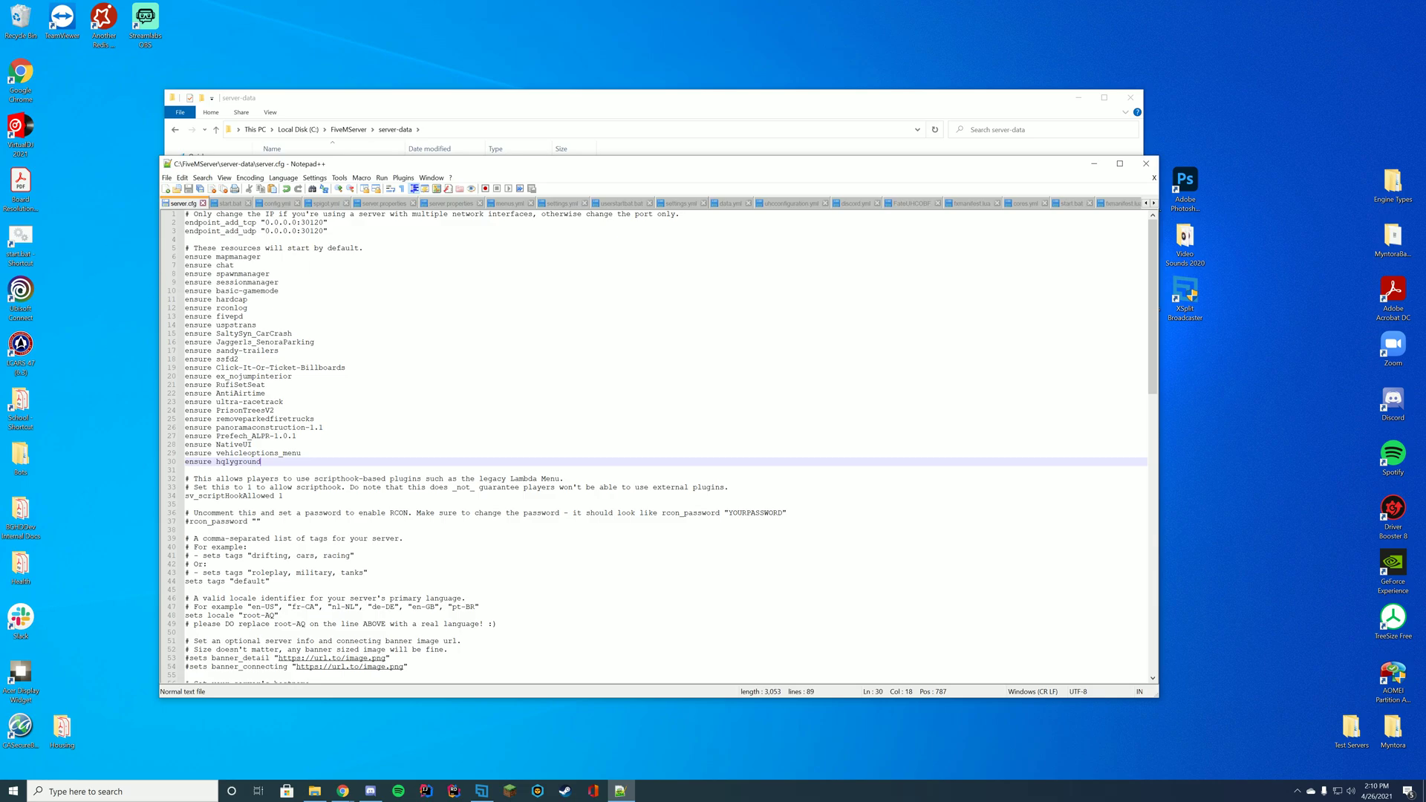
left_click(1146, 163)
Start the FiveM server from the start.bat shortcut, check that hqlyground loads, and minimize both server windows.
double_click(2, 258)
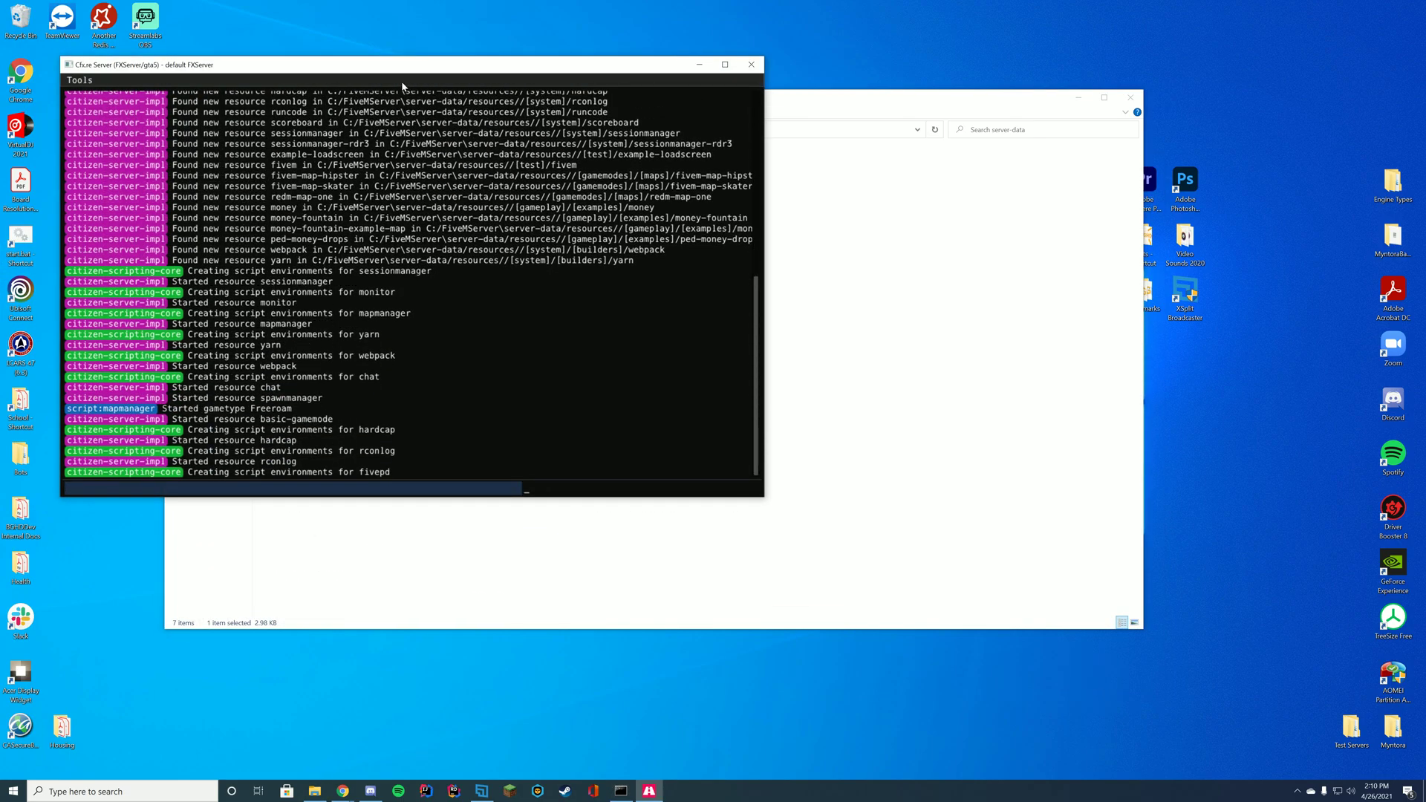
left_click_drag(401, 82, 684, 95)
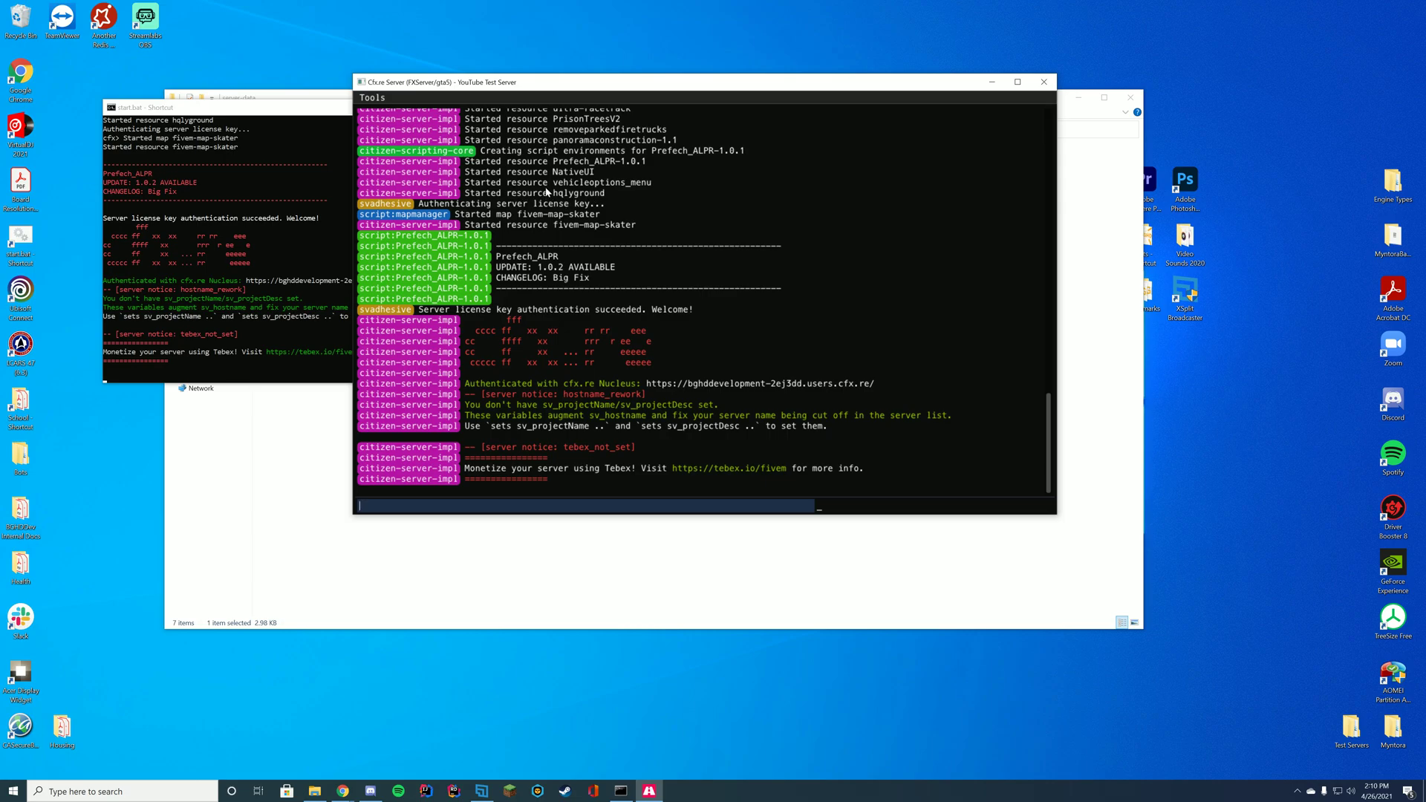
left_click(992, 82)
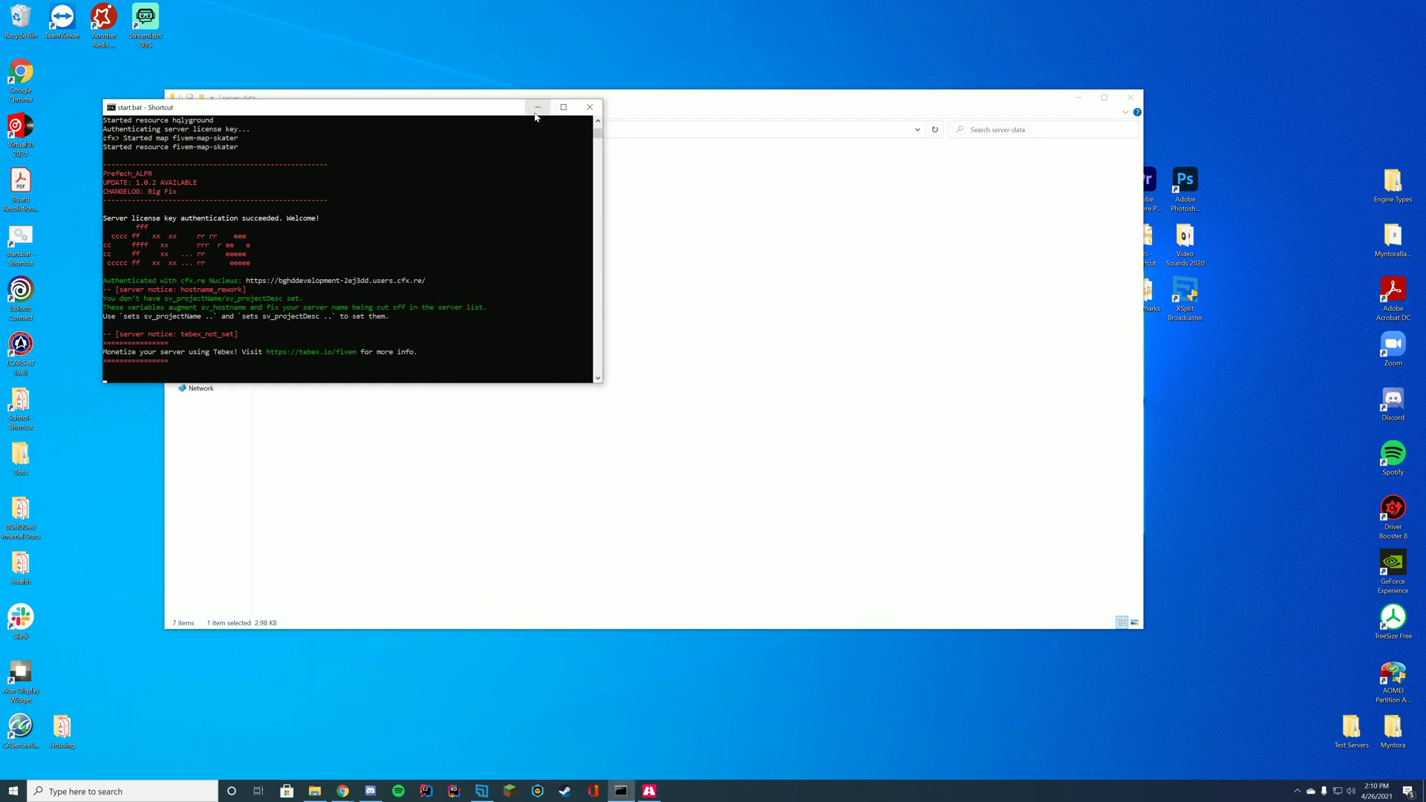
left_click(537, 107)
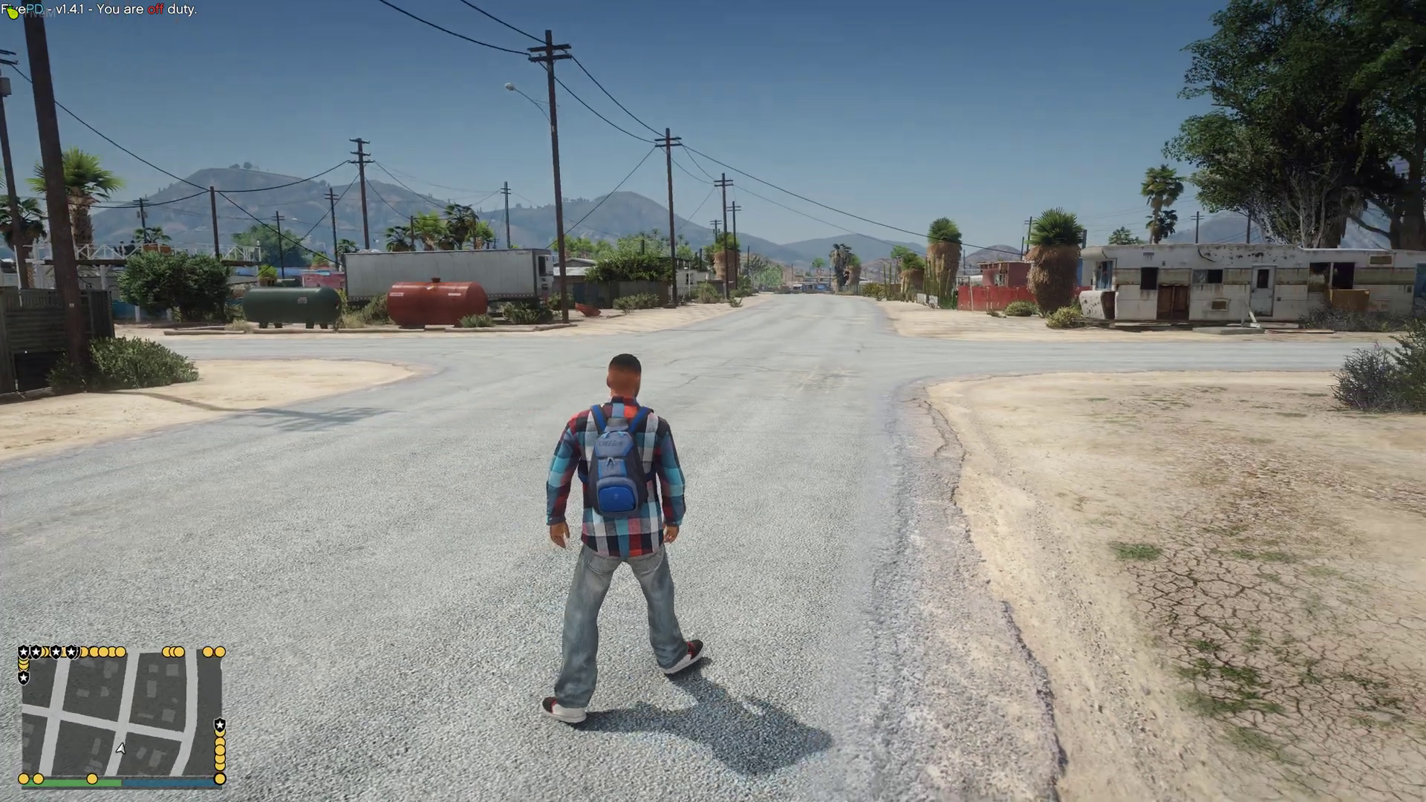
In the game, sink the character below the map using noclip mode and turn noclip off to test the script.
key("F2")
key("z")
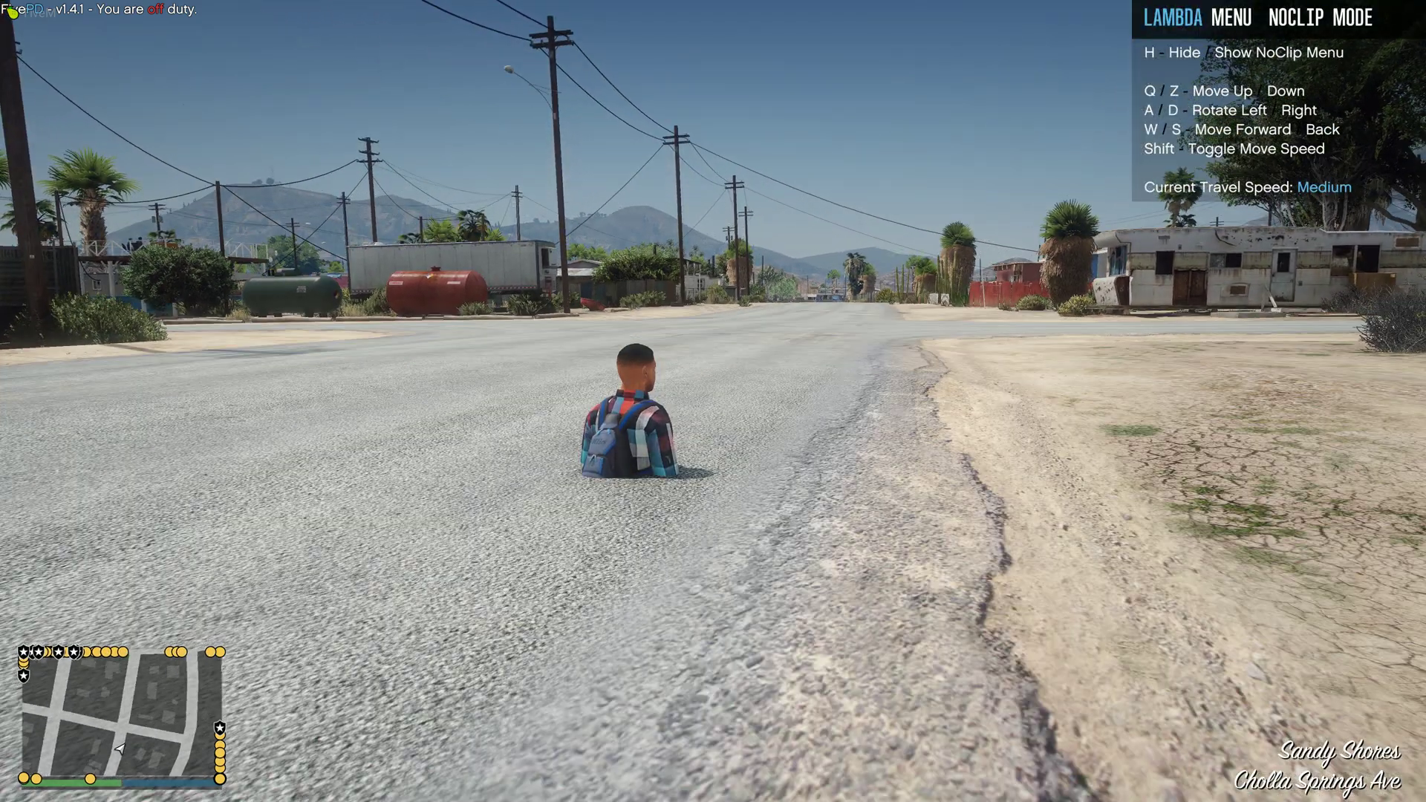
key("F2")
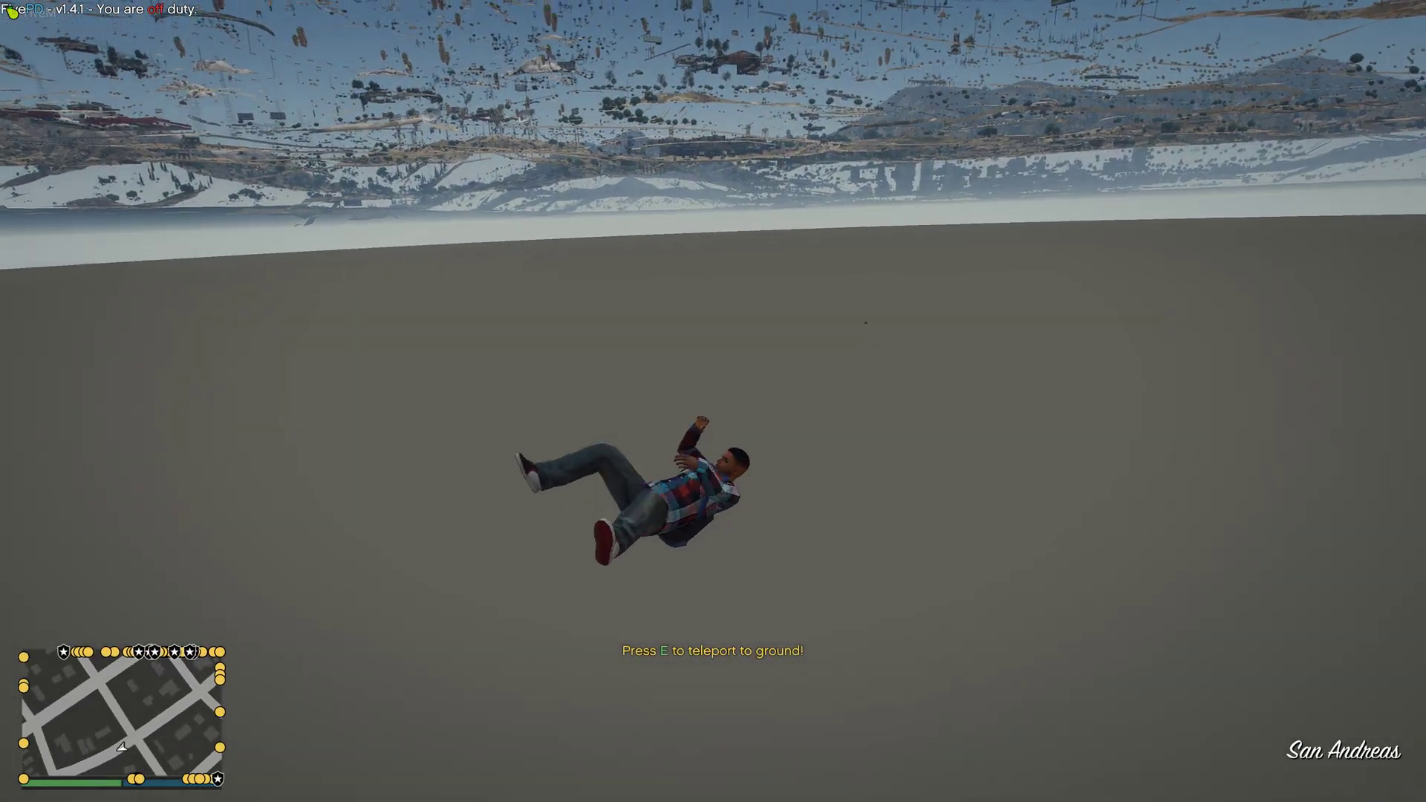
Teleport the falling character back to the ground with the script's prompt, and walk and jump to test movement.
key("e")
key("w")
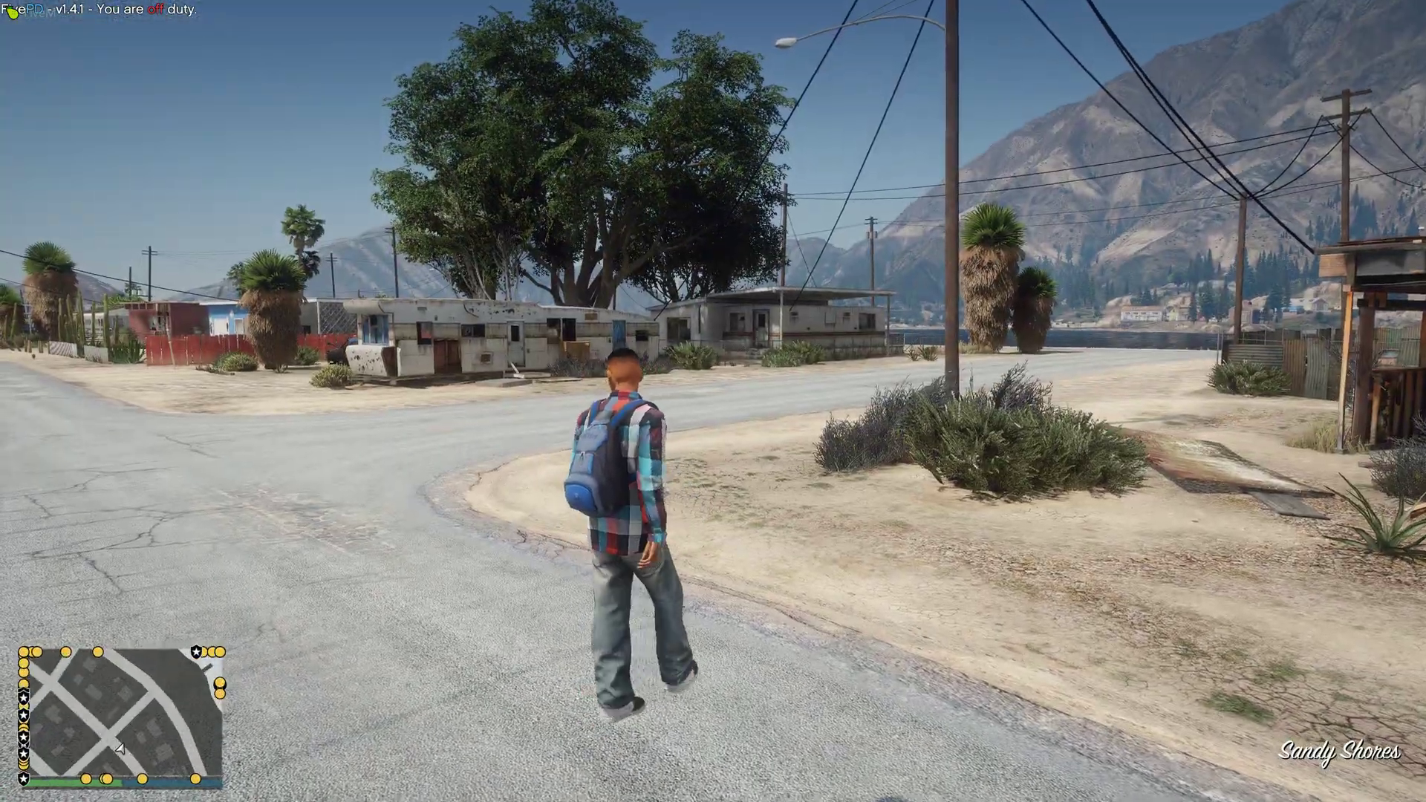
key("space")
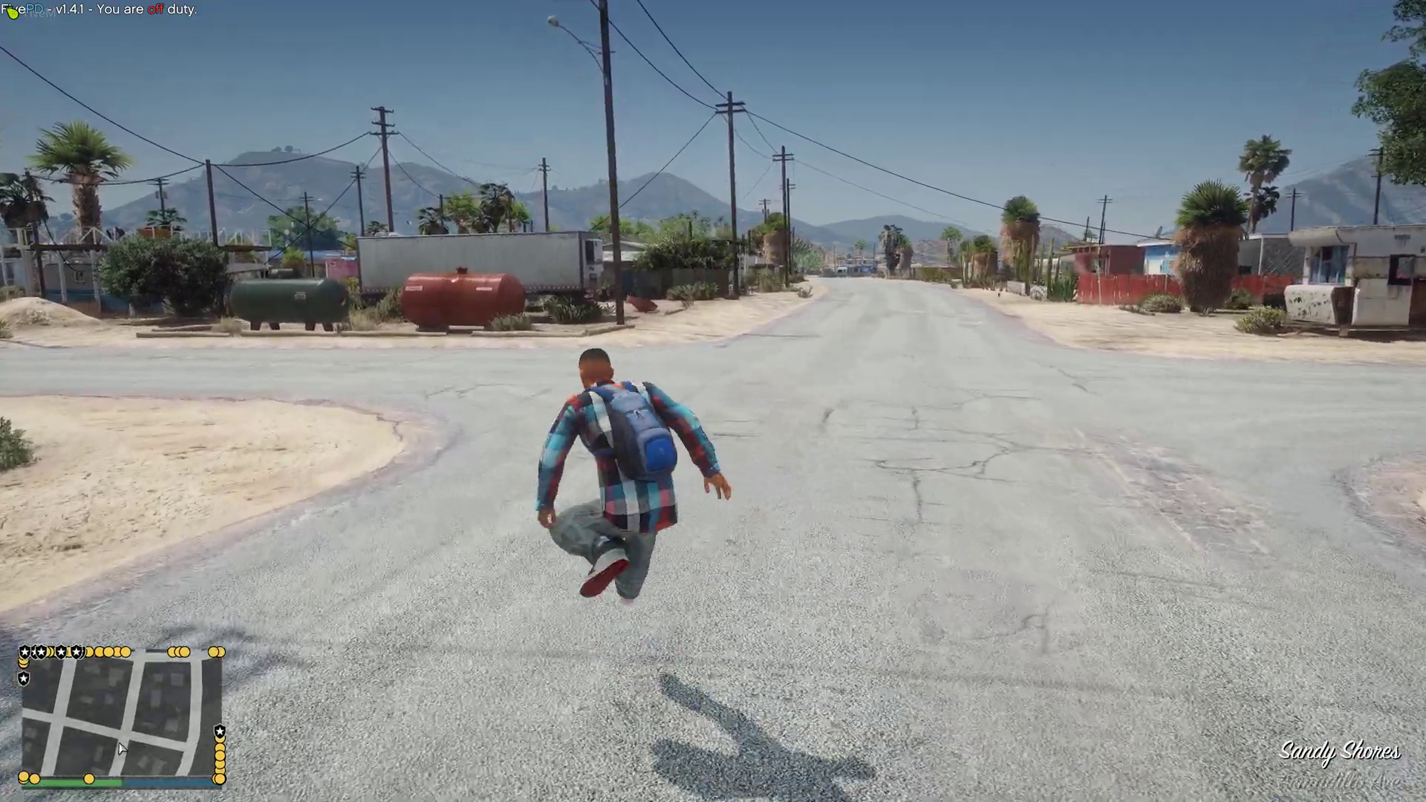
key("w")
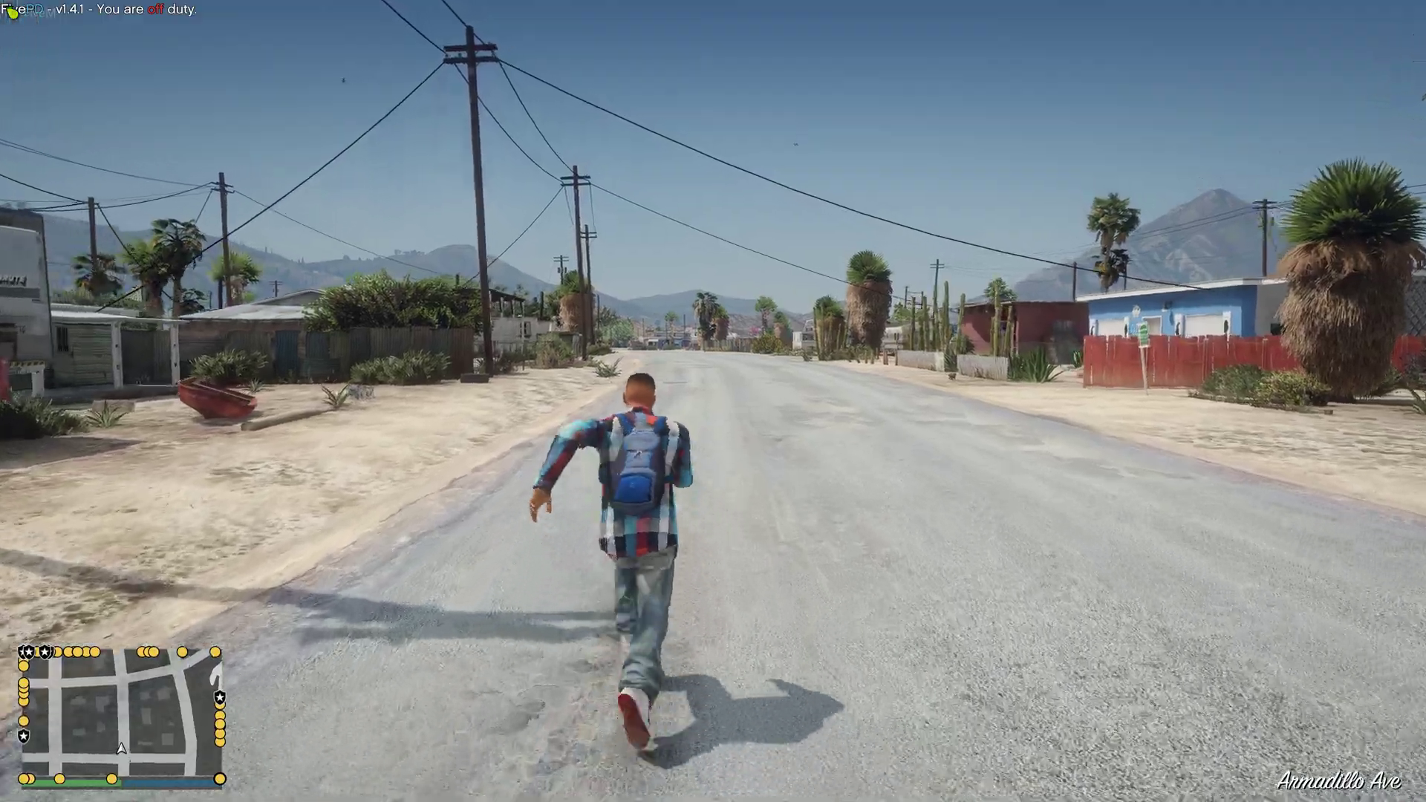
key("a")
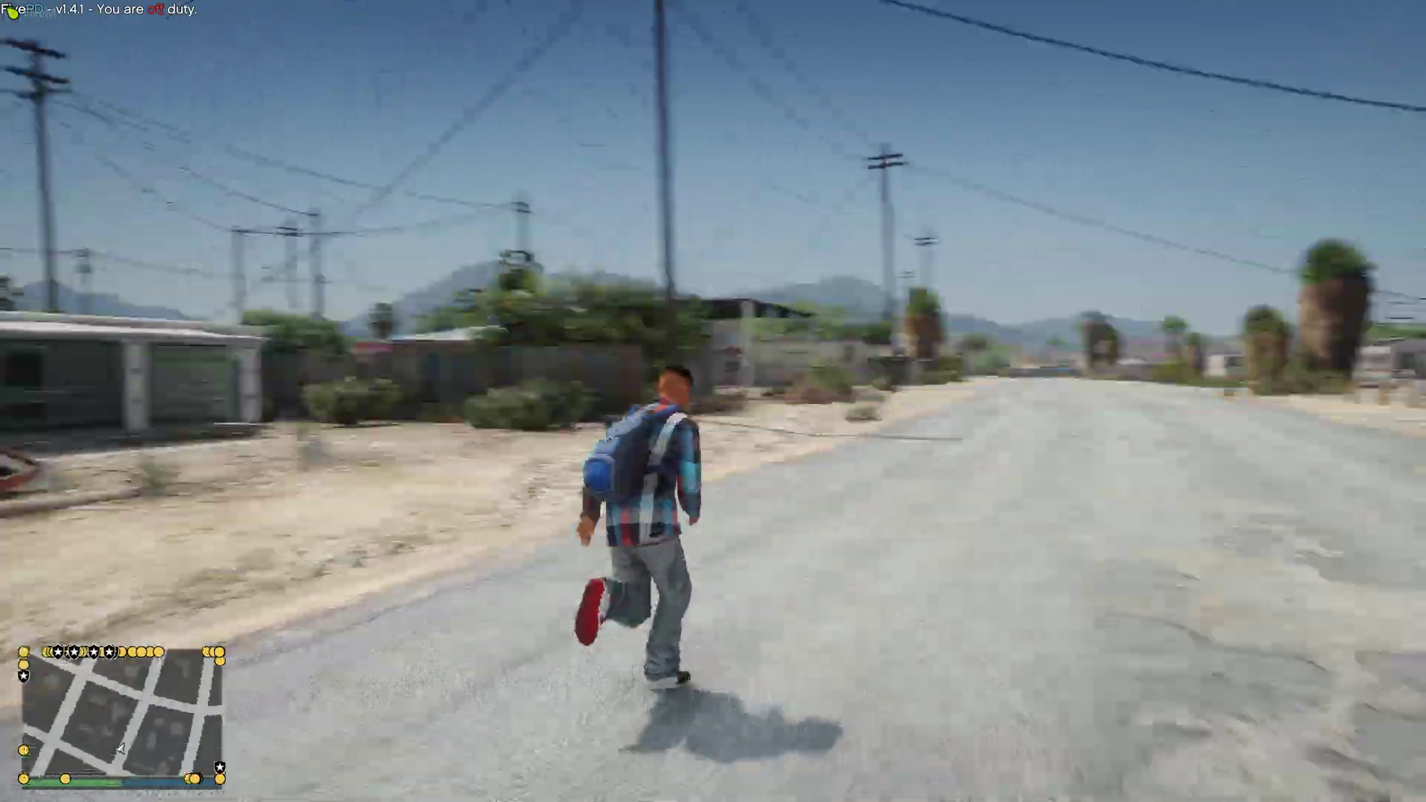
key("a")
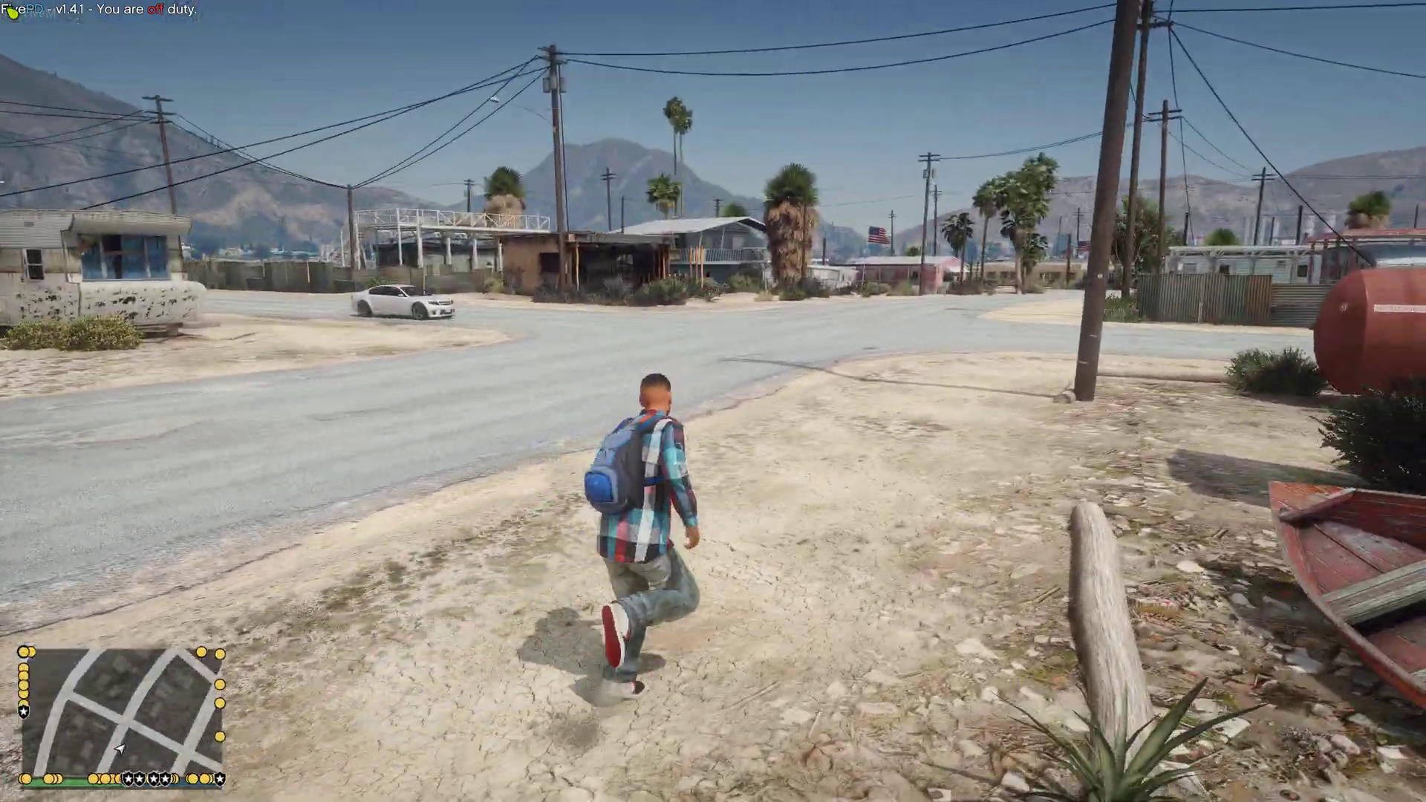
key("a")
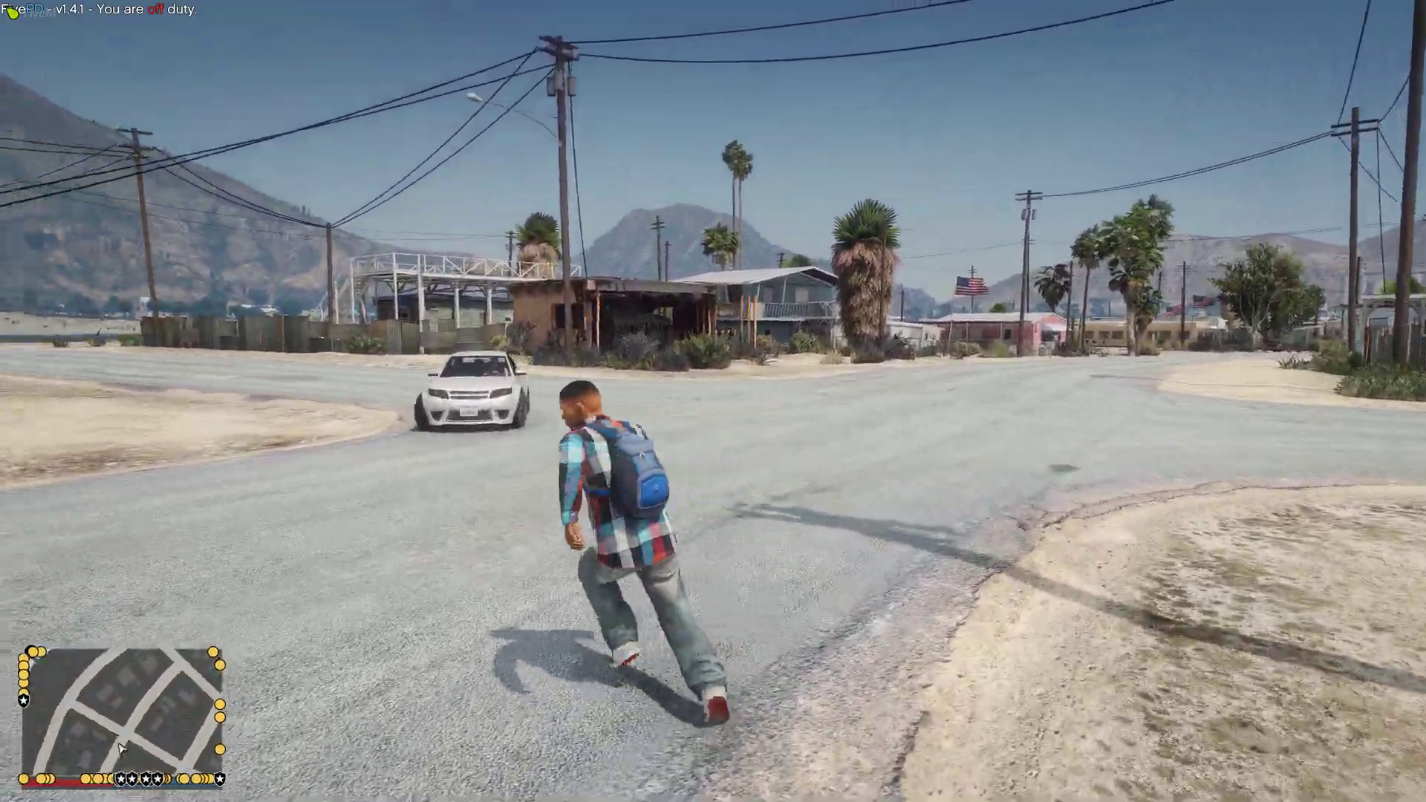
key("w")
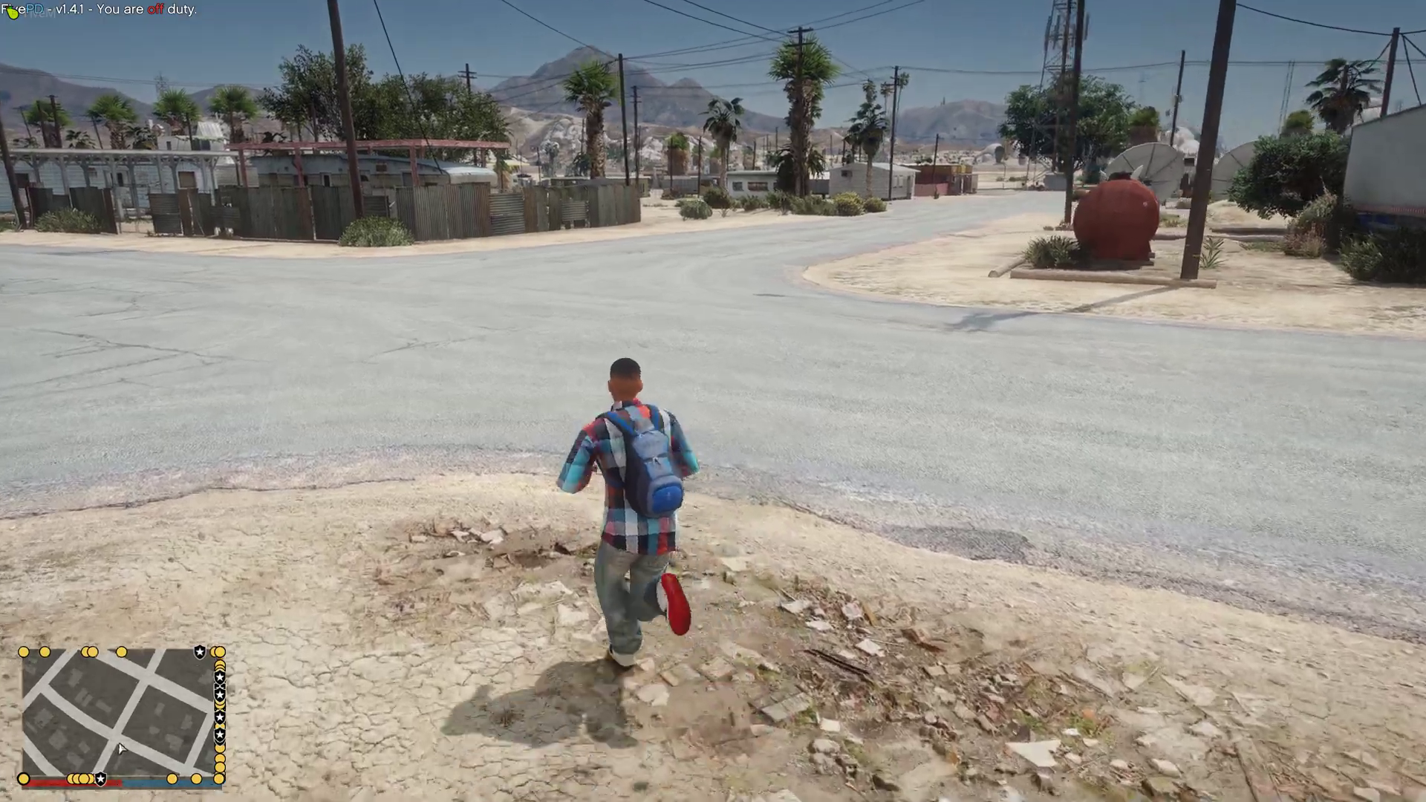
key("w")
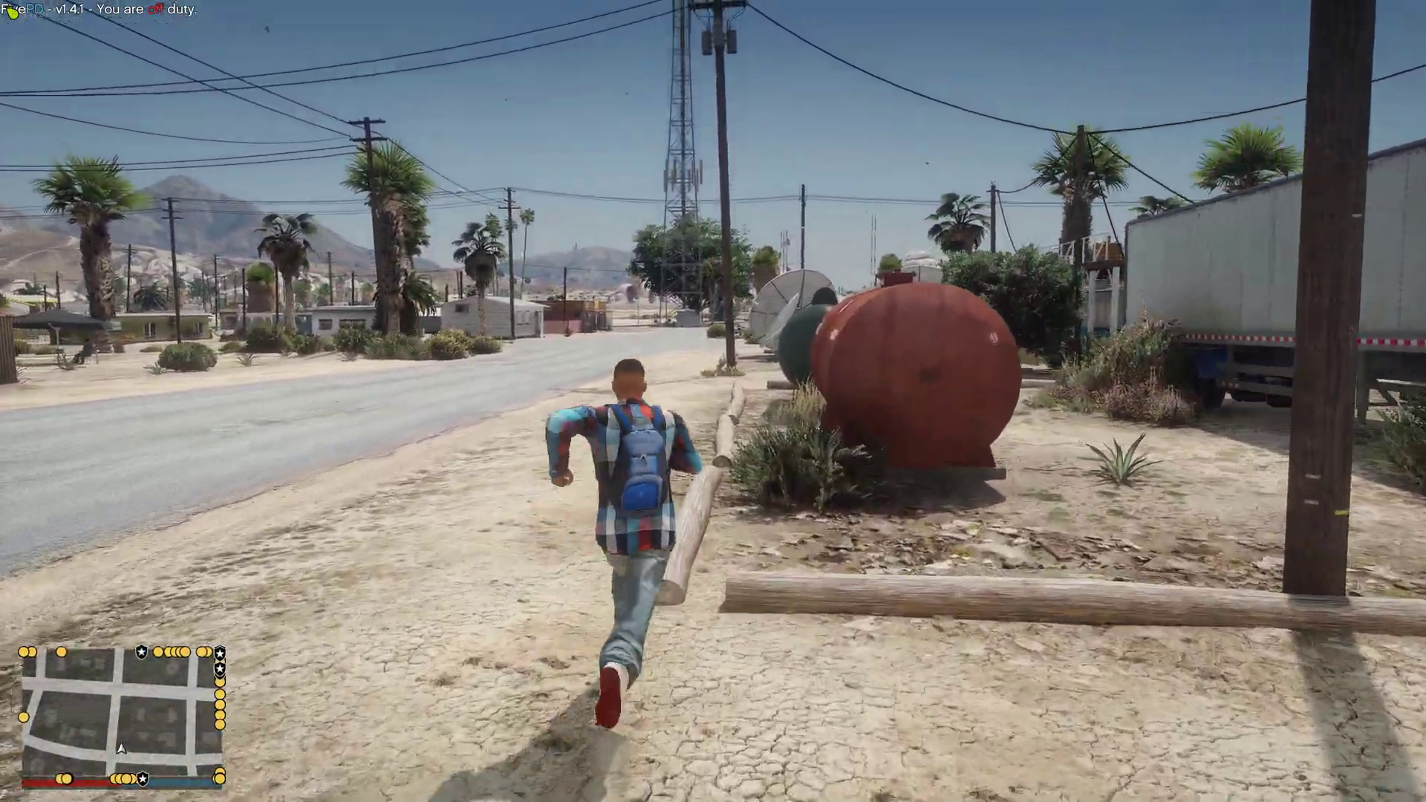
key("w")
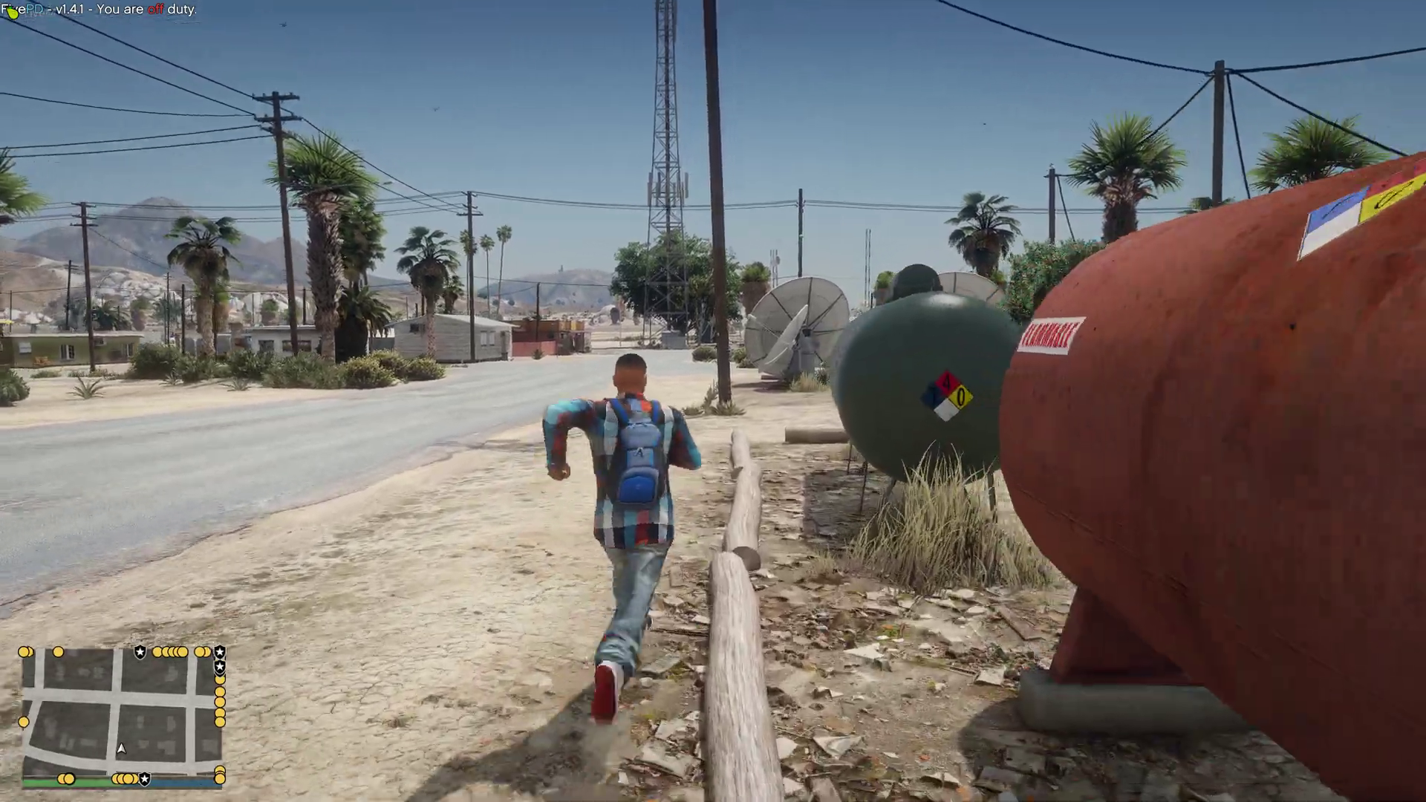
key("w")
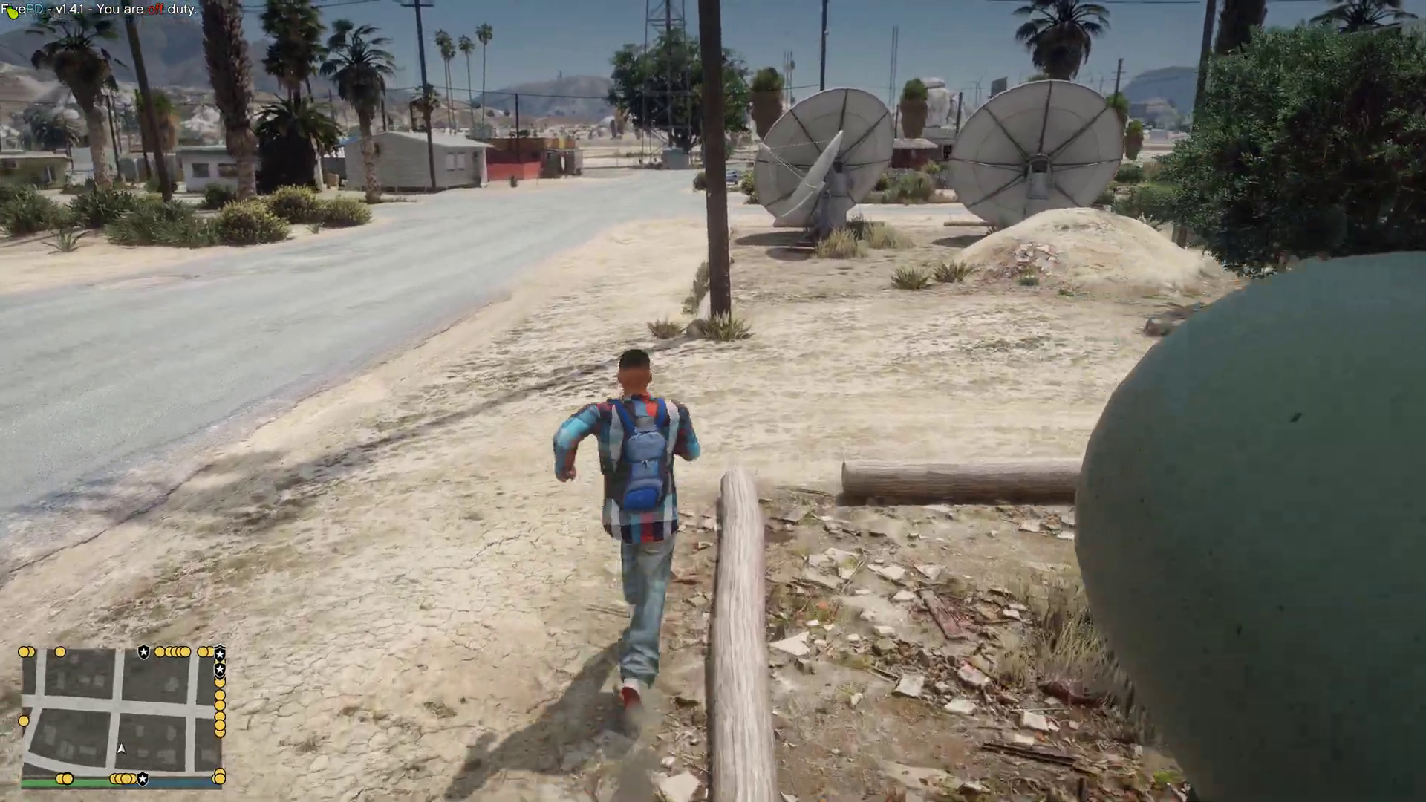
key("w")
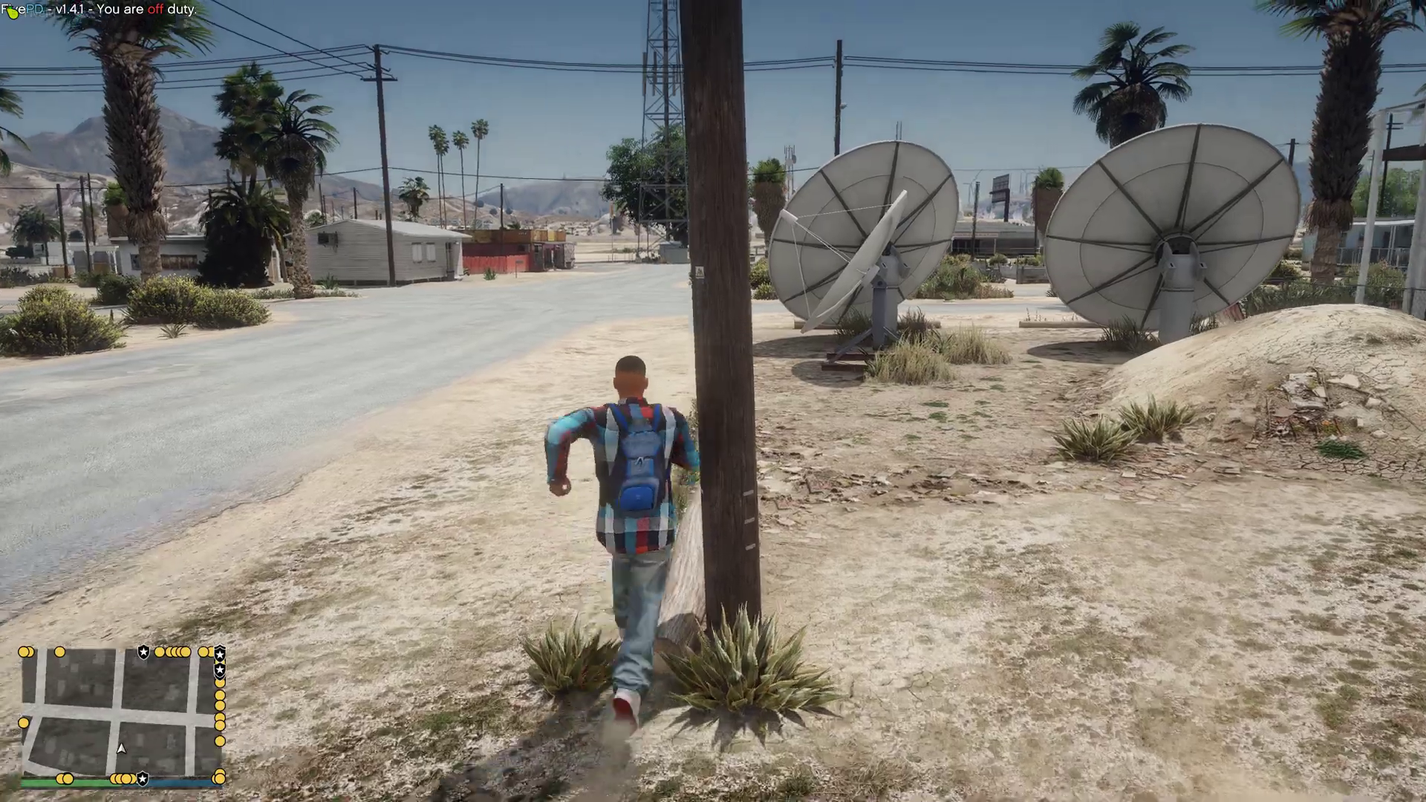
key("w")
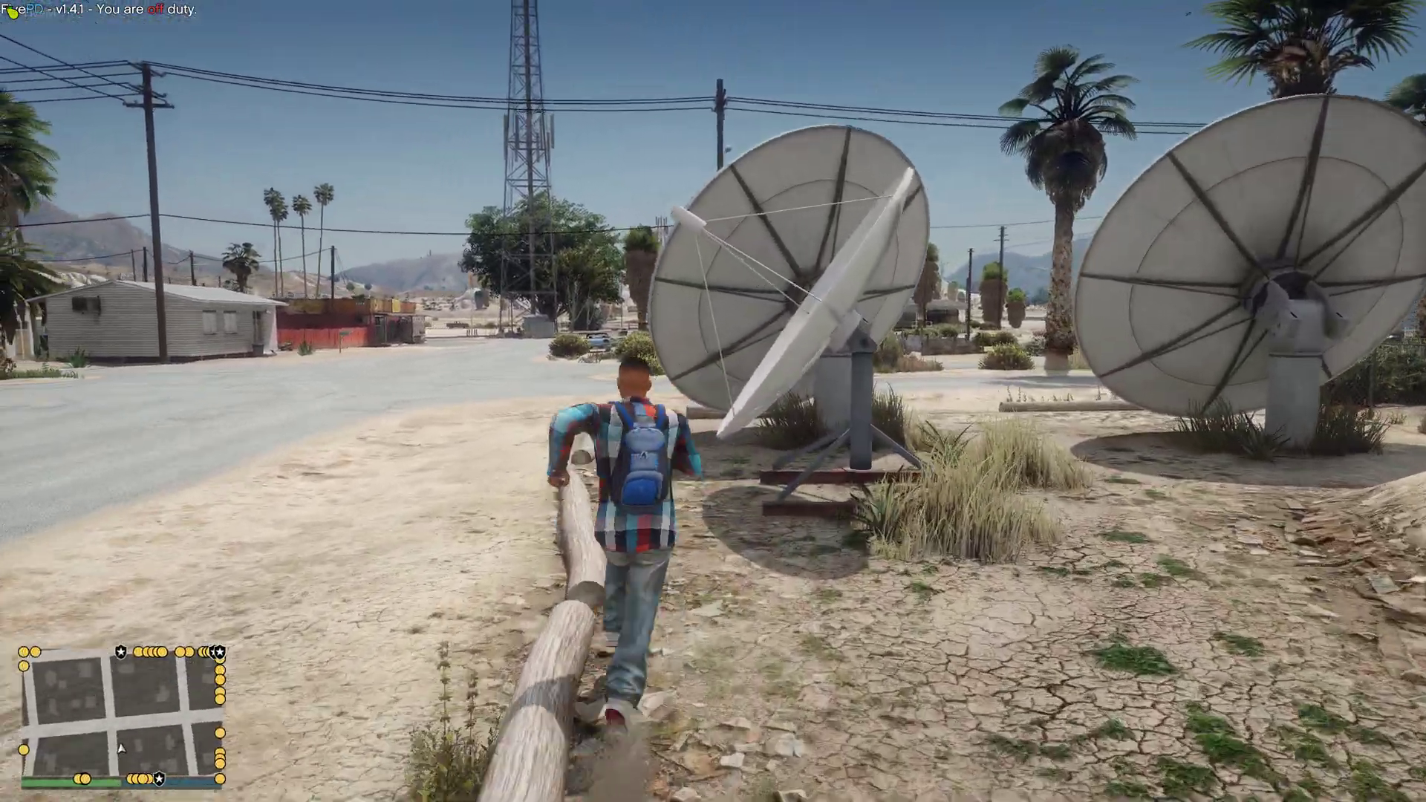
key("w")
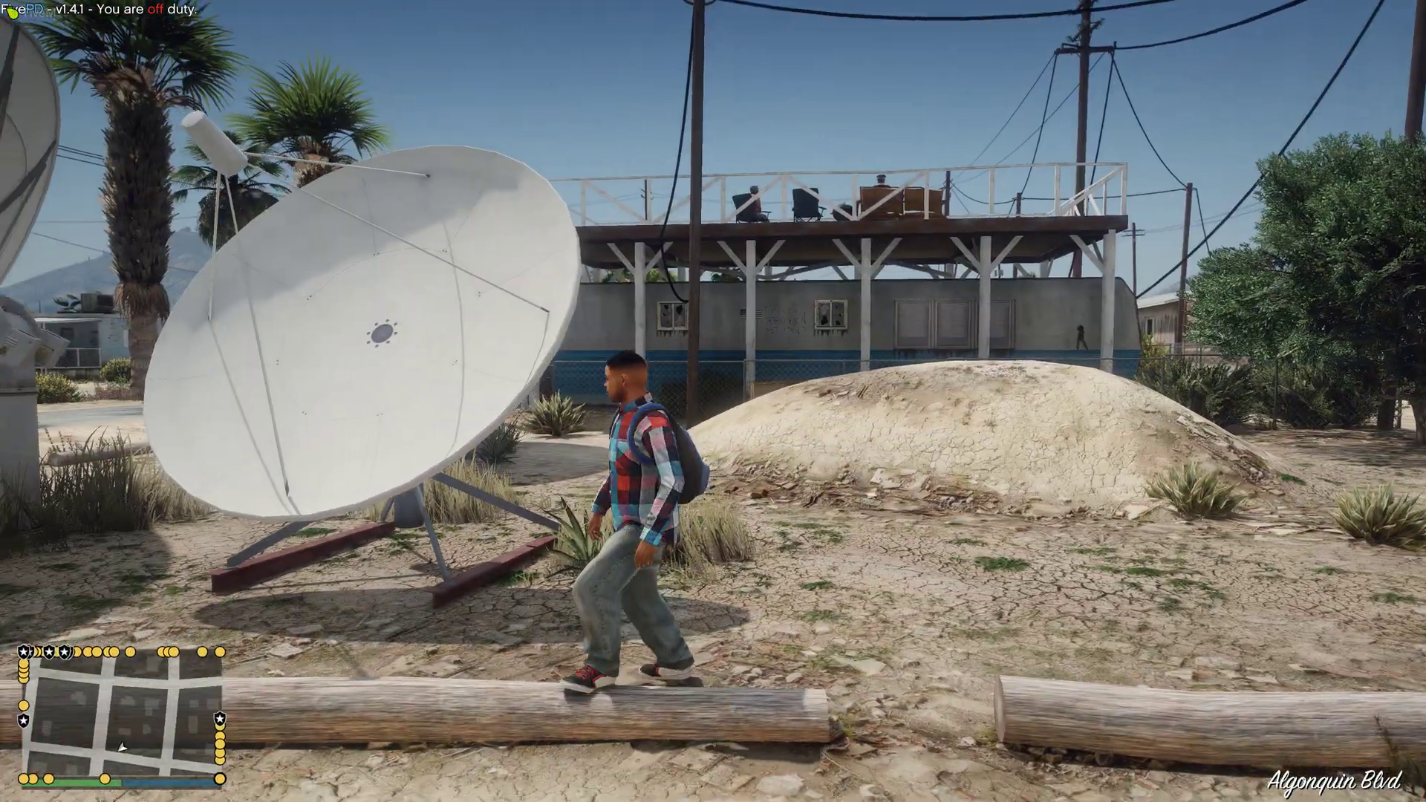